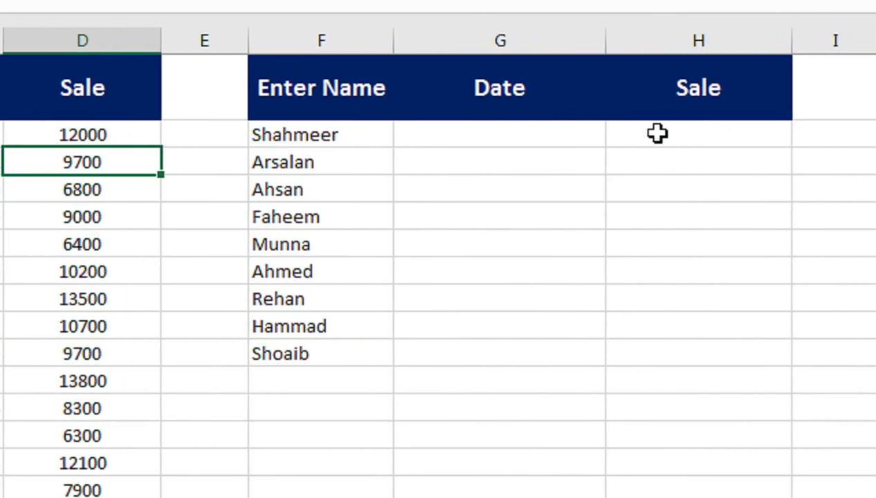
# Step: Rename the Sale headers in cell D1 and in the lookup table's cell H1 to "rate"
pyautogui.click(89, 88)
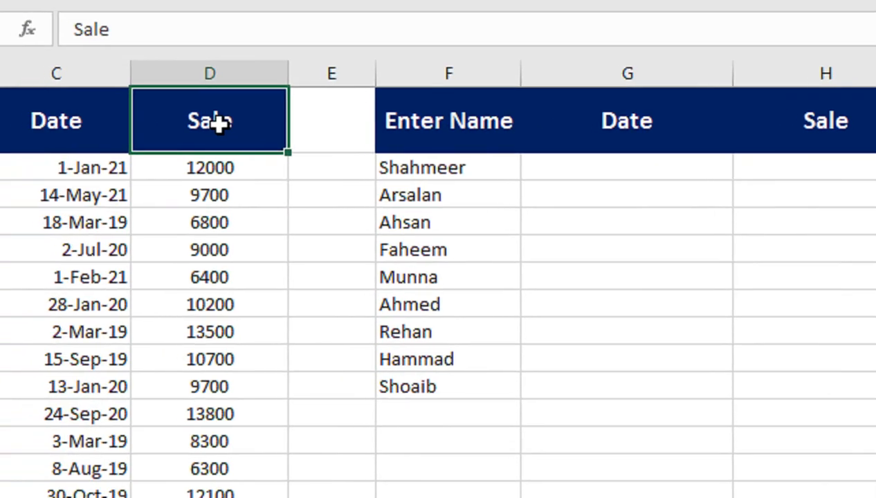
pyautogui.write('rate')
pyautogui.press('Tab')
pyautogui.press('Right')
pyautogui.press('Right')
pyautogui.press('Right')
pyautogui.press('Right')
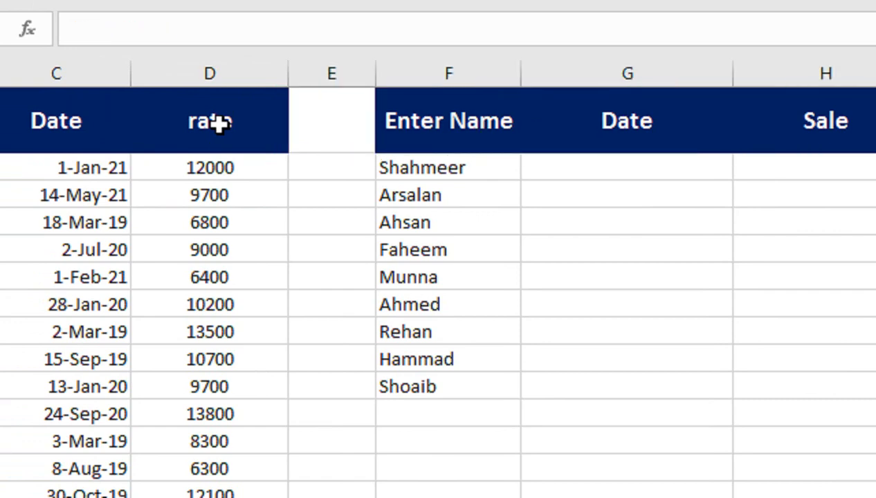
pyautogui.press('Left')
pyautogui.write('rate')
pyautogui.press('Return')
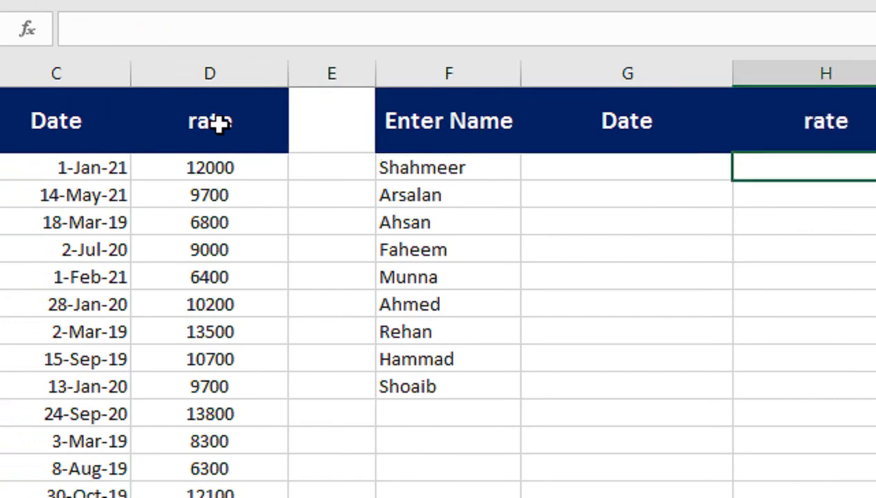
# Step: Begin a LOOKUP formula in cell G2 under Date with 2 as the lookup value
pyautogui.press('Left')
pyautogui.write('=')
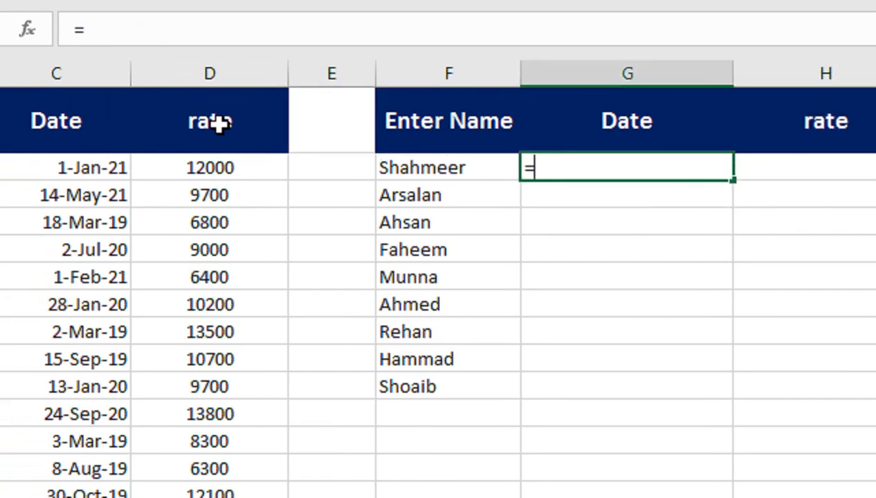
pyautogui.write('lo')
pyautogui.press('Tab')
pyautogui.press('BackSpace')
pyautogui.press('BackSpace')
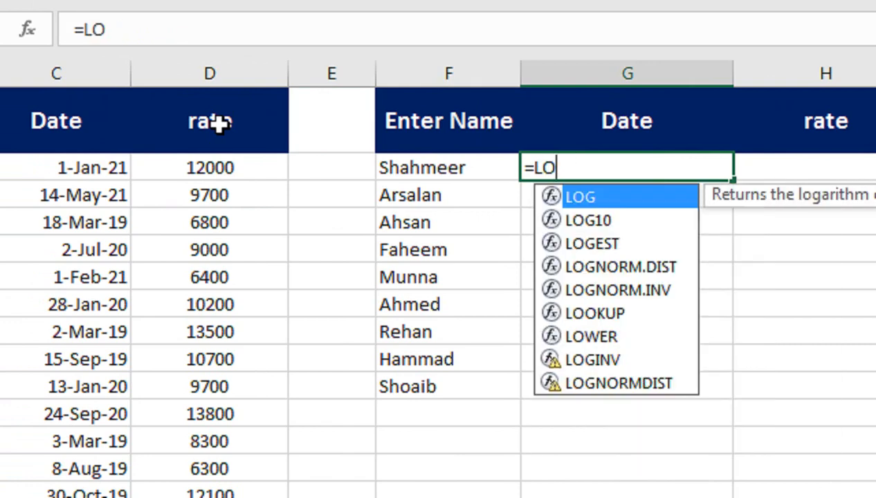
pyautogui.press('Down')
pyautogui.press('Down')
pyautogui.press('Down')
pyautogui.press('Down')
pyautogui.press('Down')
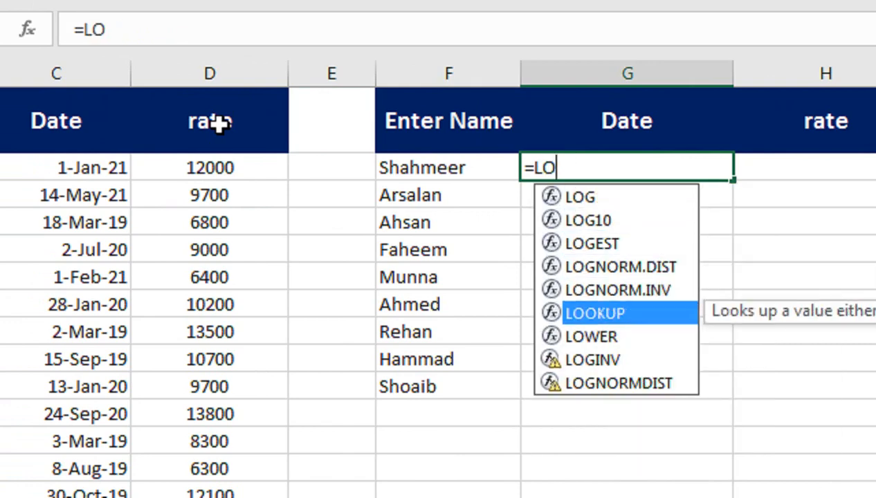
pyautogui.press('Tab')
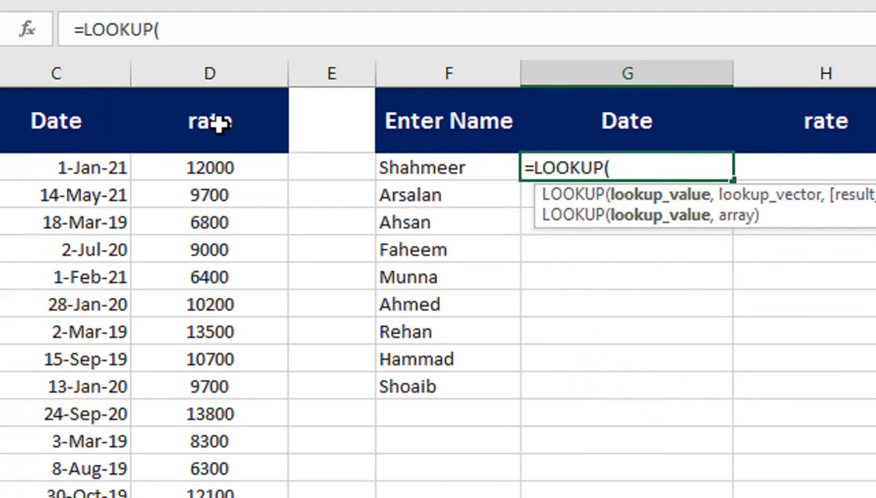
pyautogui.write('2,')
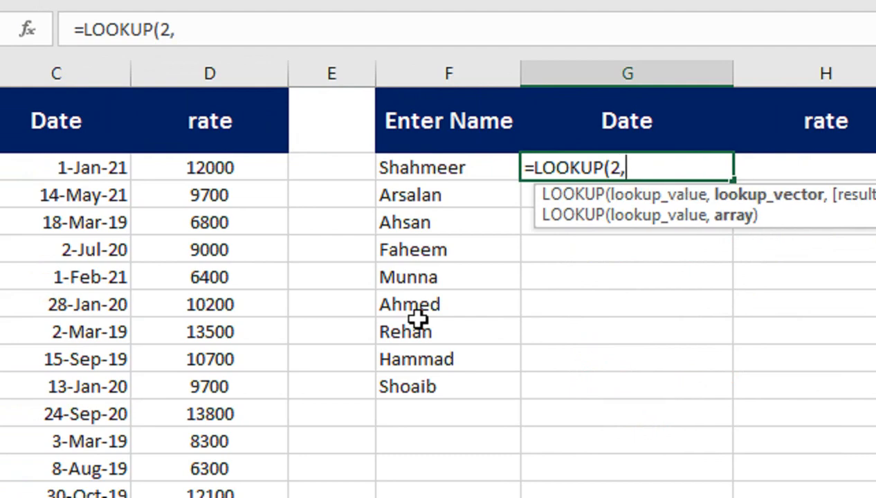
# Step: Start the formula's lookup vector with 1/(MAX(( so that 1 is divided by a bracketed MAX expression
pyautogui.write('1/max')
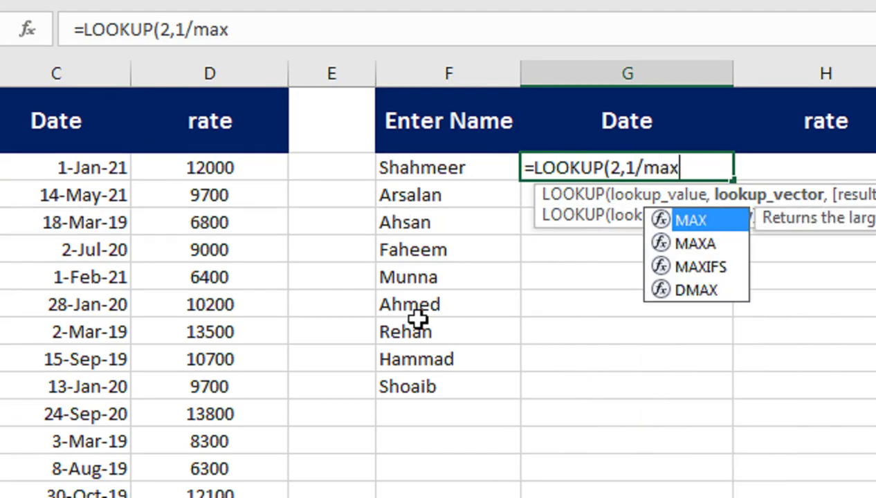
pyautogui.press('Tab')
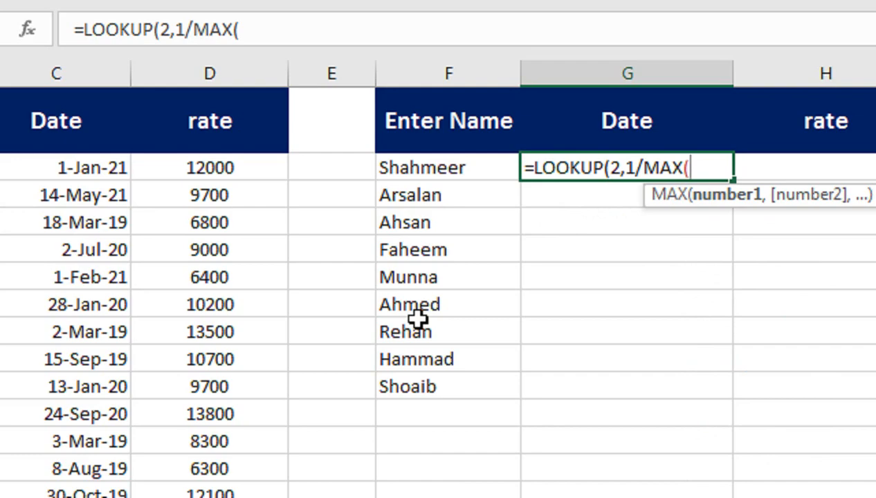
pyautogui.press('BackSpace')
pyautogui.press('BackSpace')
pyautogui.press('BackSpace')
pyautogui.press('BackSpace')
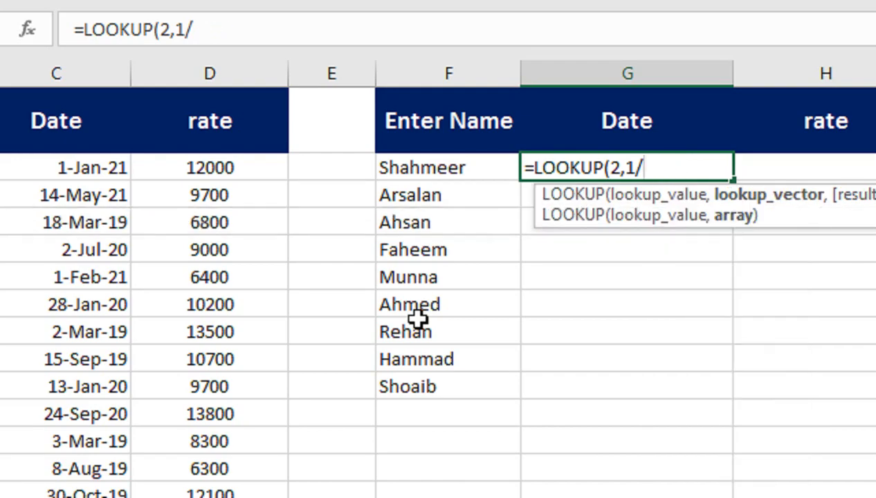
pyautogui.write('(max')
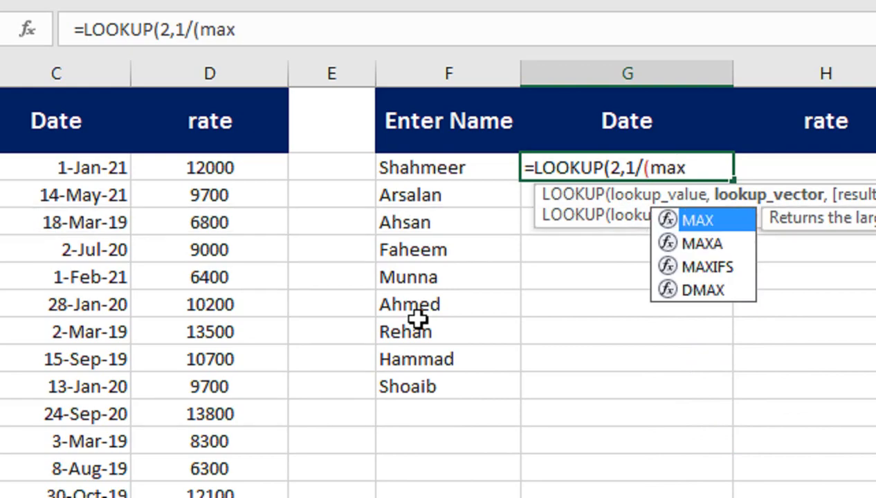
pyautogui.press('Tab')
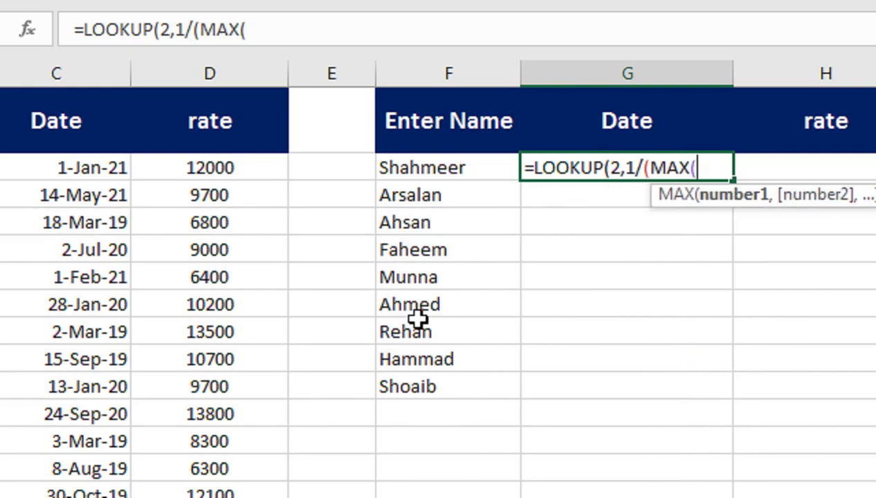
pyautogui.write('(')
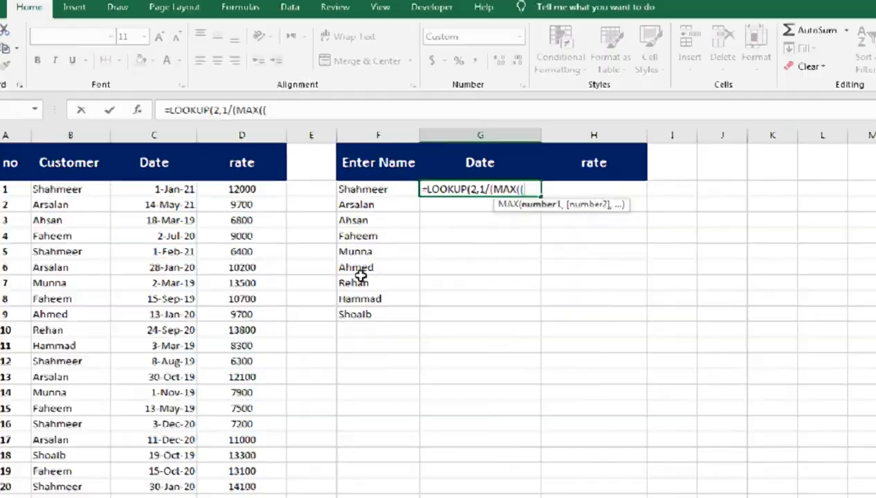
# Step: Add the Customer range B2:B100 inside MAX as the absolute reference $B$2:$B$100
pyautogui.press('Left')
pyautogui.press('Left')
pyautogui.press('Left')
pyautogui.press('Left')
pyautogui.press('Left')
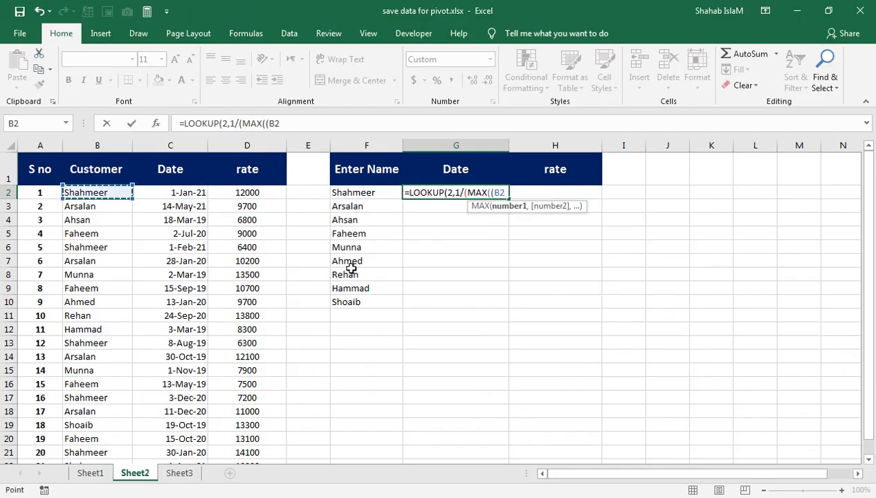
pyautogui.hotkey('ctrl', 'shift', 'Down')
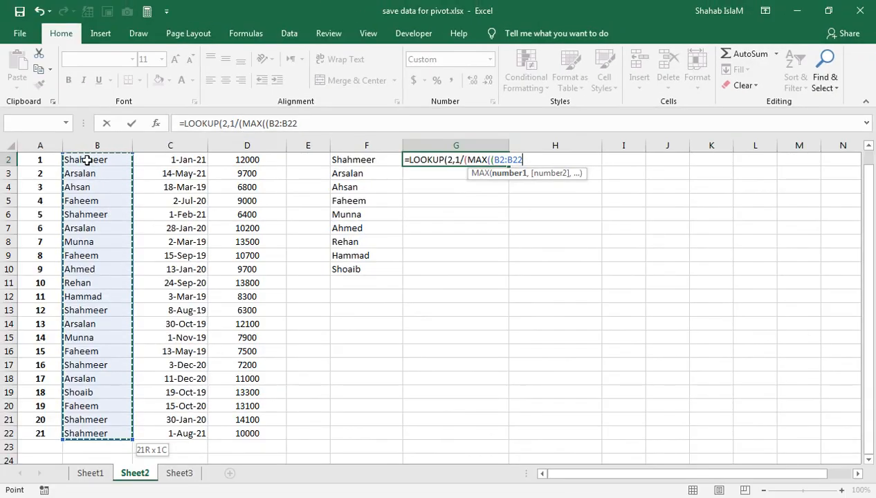
pyautogui.moveTo(88, 160); pyautogui.dragTo(88, 378)
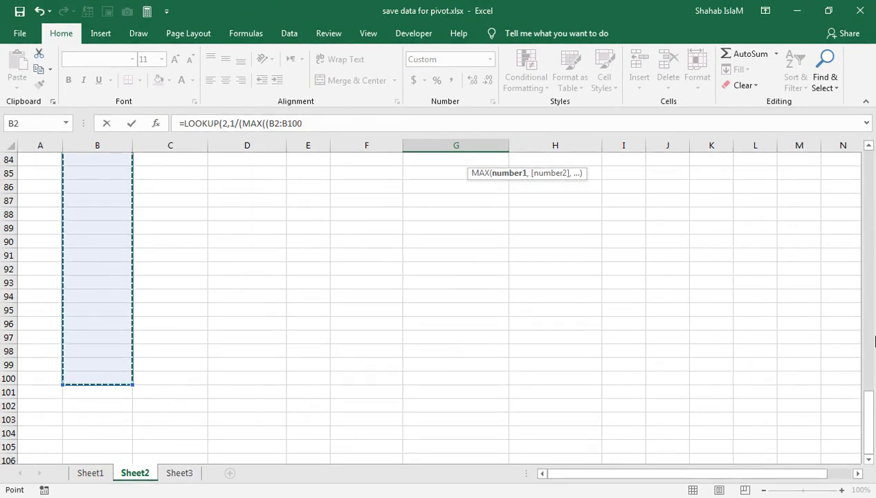
pyautogui.moveTo(866, 416); pyautogui.dragTo(873, 158)
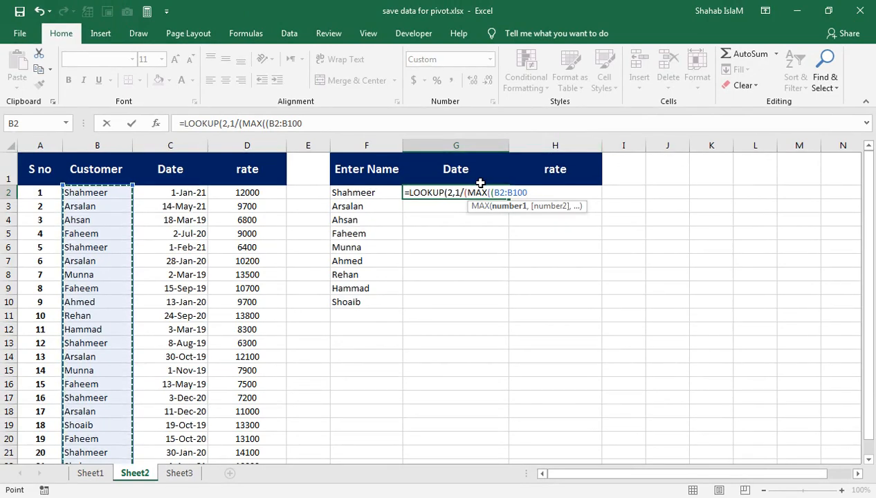
pyautogui.press('F4')
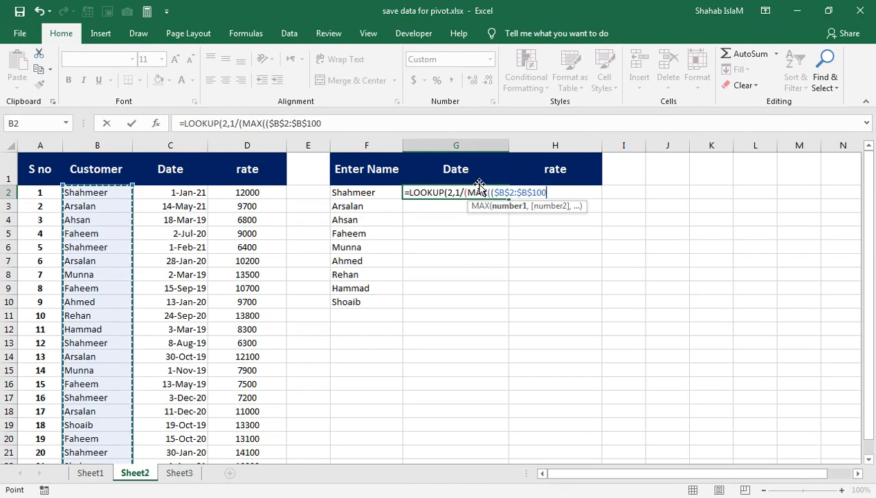
# Step: Compare the customer range with the entered name using =$F2, column locked, and close that condition's bracket
pyautogui.write('=')
pyautogui.click(389, 193)
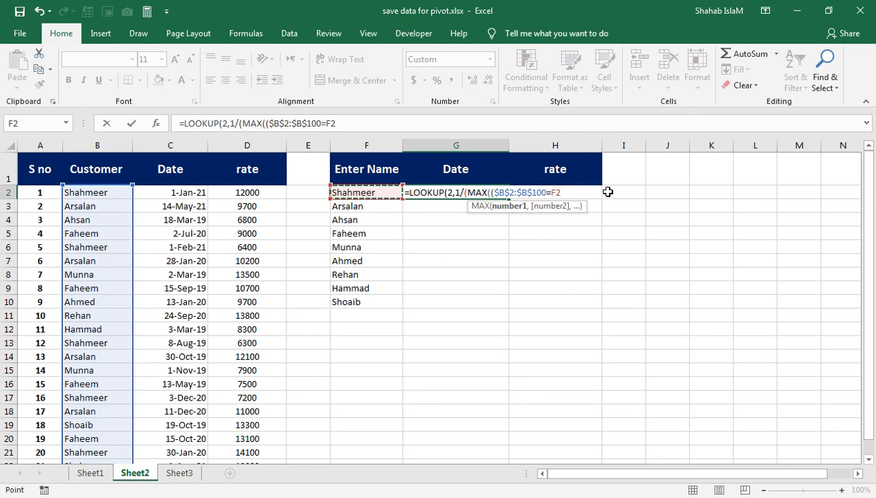
pyautogui.press('F4')
pyautogui.press('F4')
pyautogui.press('F4')
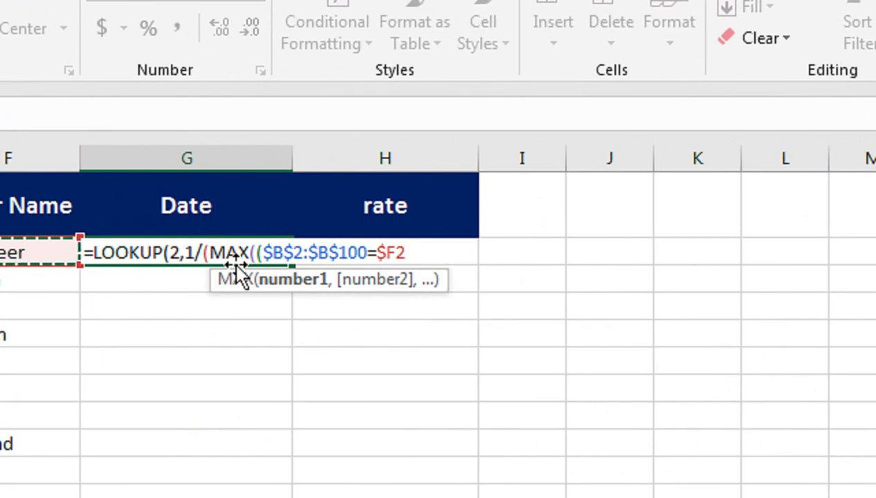
pyautogui.write(')')
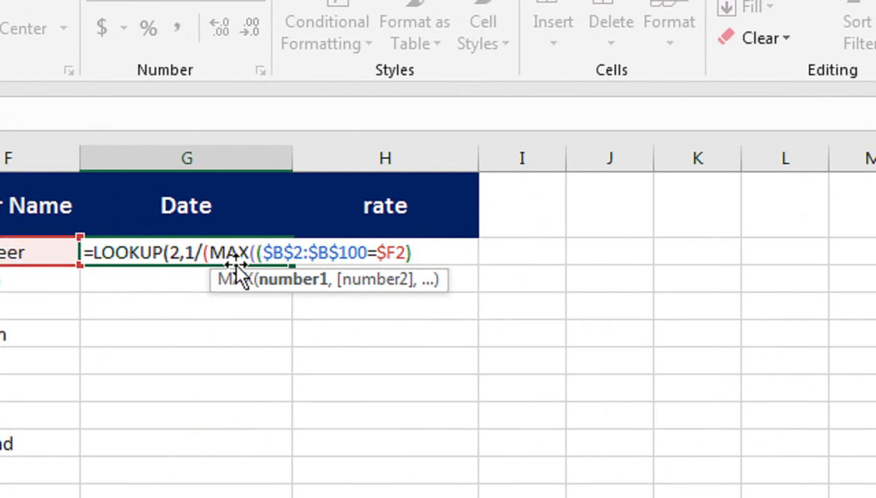
# Step: Multiply the name condition by the Date range as the absolute reference $C$2:$C$100
pyautogui.write('*')
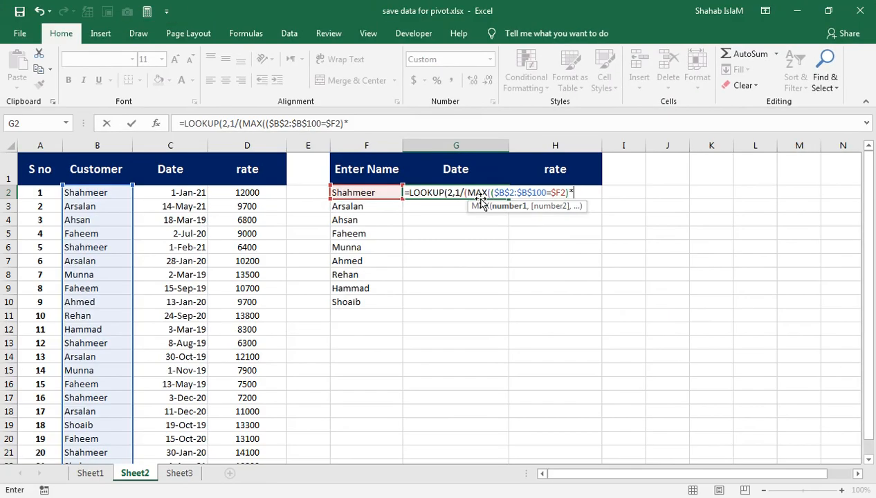
pyautogui.press('Left')
pyautogui.press('Left')
pyautogui.press('Left')
pyautogui.press('Left')
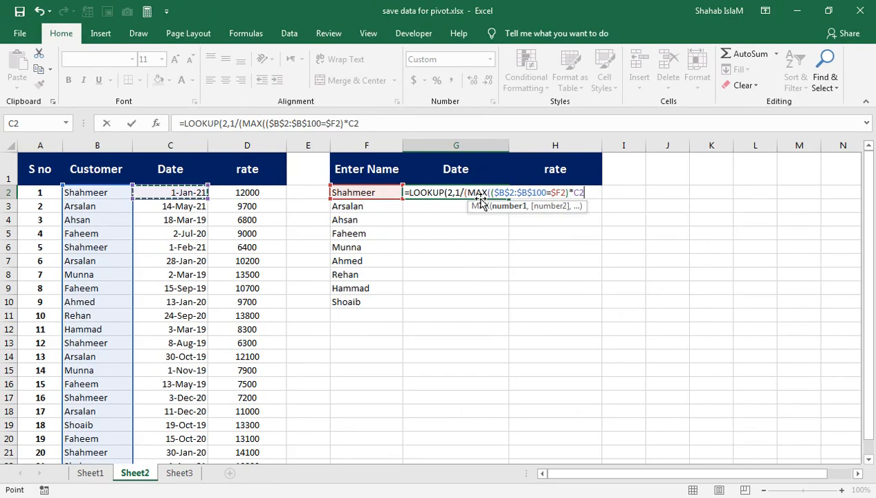
pyautogui.hotkey('shift', 'Down')
pyautogui.hotkey('shift', 'Down')
pyautogui.hotkey('shift', 'Down')
pyautogui.hotkey('shift', 'Down')
pyautogui.hotkey('shift', 'Down')
pyautogui.hotkey('shift', 'Down')
pyautogui.hotkey('shift', 'Down')
pyautogui.hotkey('shift', 'Down')
pyautogui.hotkey('shift', 'Down')
pyautogui.hotkey('shift', 'Down')
pyautogui.hotkey('shift', 'Down')
pyautogui.hotkey('shift', 'Down')
pyautogui.hotkey('shift', 'Down')
pyautogui.hotkey('shift', 'Down')
pyautogui.hotkey('shift', 'Down')
pyautogui.hotkey('shift', 'Down')
pyautogui.hotkey('shift', 'Down')
pyautogui.hotkey('shift', 'Down')
pyautogui.hotkey('shift', 'Down')
pyautogui.hotkey('shift', 'Down')
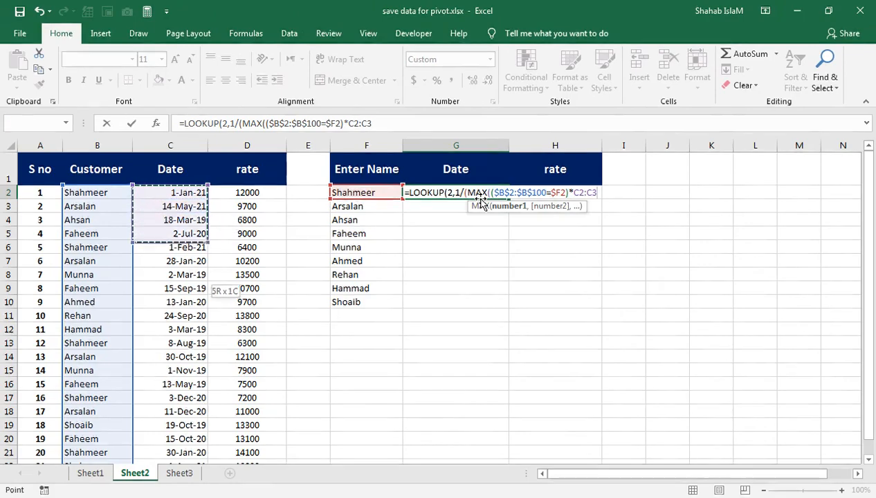
pyautogui.hotkey('shift', 'Down')
pyautogui.hotkey('shift', 'Down')
pyautogui.hotkey('shift', 'Down')
pyautogui.hotkey('shift', 'Down')
pyautogui.hotkey('shift', 'Down')
pyautogui.hotkey('shift', 'Down')
pyautogui.hotkey('shift', 'Down')
pyautogui.hotkey('shift', 'Down')
pyautogui.hotkey('shift', 'Down')
pyautogui.hotkey('shift', 'Down')
pyautogui.hotkey('shift', 'Down')
pyautogui.hotkey('shift', 'Down')
pyautogui.hotkey('shift', 'Down')
pyautogui.hotkey('shift', 'Down')
pyautogui.hotkey('shift', 'Down')
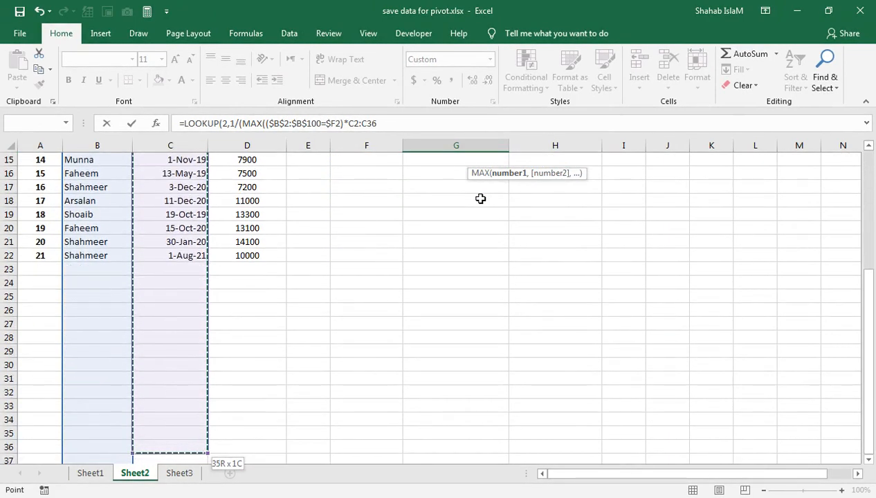
pyautogui.hotkey('shift', 'Down')
pyautogui.hotkey('shift', 'Down')
pyautogui.hotkey('shift', 'Down')
pyautogui.hotkey('shift', 'Down')
pyautogui.hotkey('shift', 'Down')
pyautogui.hotkey('shift', 'Down')
pyautogui.hotkey('shift', 'Down')
pyautogui.hotkey('shift', 'Down')
pyautogui.hotkey('shift', 'Down')
pyautogui.hotkey('shift', 'Down')
pyautogui.hotkey('shift', 'Down')
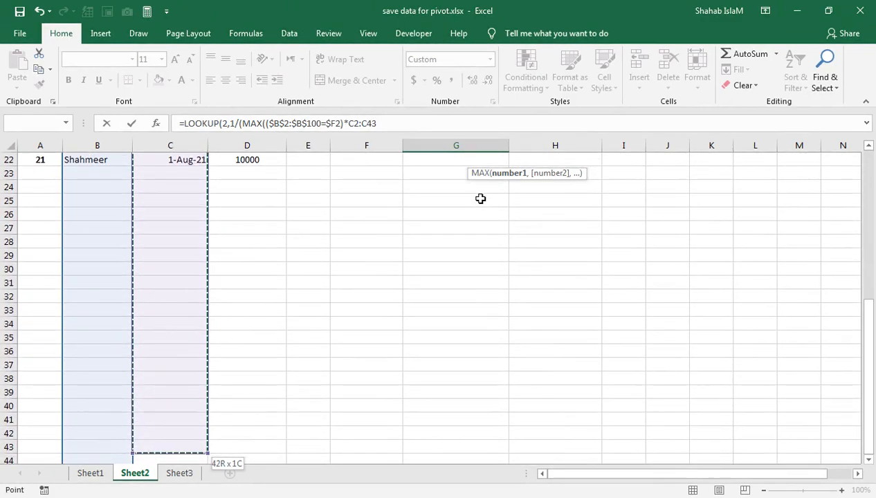
pyautogui.hotkey('shift', 'Down')
pyautogui.hotkey('shift', 'Down')
pyautogui.hotkey('shift', 'Down')
pyautogui.hotkey('shift', 'Down')
pyautogui.hotkey('shift', 'Down')
pyautogui.hotkey('shift', 'Down')
pyautogui.hotkey('shift', 'Down')
pyautogui.hotkey('shift', 'Down')
pyautogui.hotkey('shift', 'Down')
pyautogui.hotkey('shift', 'Down')
pyautogui.hotkey('shift', 'Down')
pyautogui.hotkey('shift', 'Down')
pyautogui.hotkey('shift', 'Down')
pyautogui.hotkey('shift', 'Down')
pyautogui.hotkey('shift', 'Down')
pyautogui.hotkey('shift', 'Down')
pyautogui.hotkey('shift', 'Down')
pyautogui.hotkey('shift', 'Down')
pyautogui.hotkey('shift', 'Down')
pyautogui.hotkey('shift', 'Down')
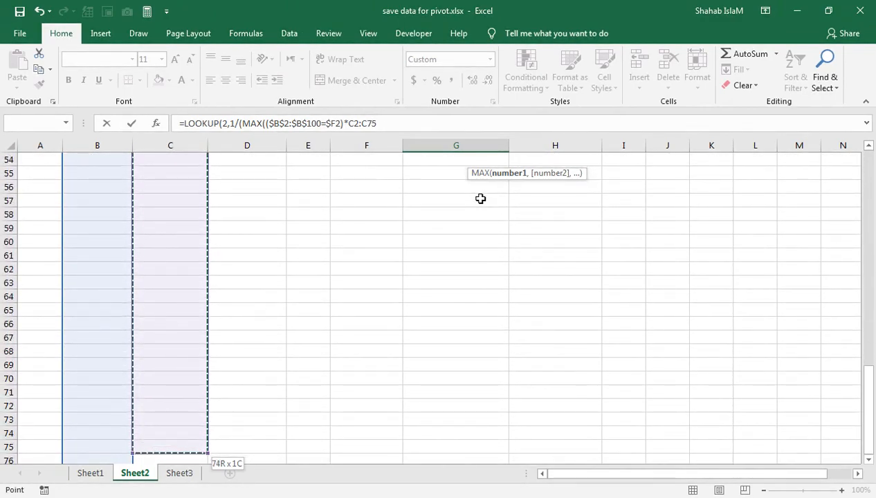
pyautogui.hotkey('shift', 'Down')
pyautogui.hotkey('shift', 'Down')
pyautogui.hotkey('shift', 'Down')
pyautogui.hotkey('shift', 'Down')
pyautogui.hotkey('shift', 'Down')
pyautogui.hotkey('shift', 'Down')
pyautogui.hotkey('shift', 'Down')
pyautogui.hotkey('shift', 'Down')
pyautogui.hotkey('shift', 'Down')
pyautogui.hotkey('shift', 'Down')
pyautogui.hotkey('shift', 'Down')
pyautogui.hotkey('shift', 'Down')
pyautogui.hotkey('shift', 'Down')
pyautogui.hotkey('shift', 'Down')
pyautogui.hotkey('shift', 'Down')
pyautogui.hotkey('shift', 'Down')
pyautogui.hotkey('shift', 'Down')
pyautogui.hotkey('shift', 'Down')
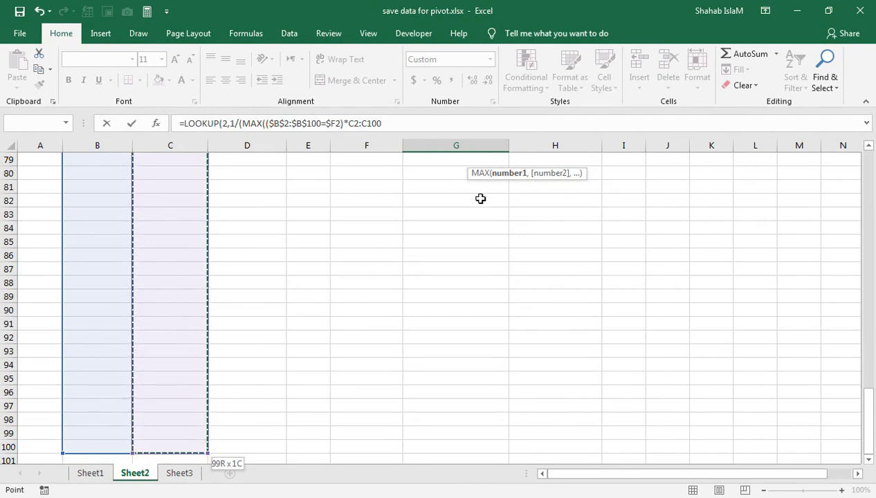
pyautogui.press('F4')
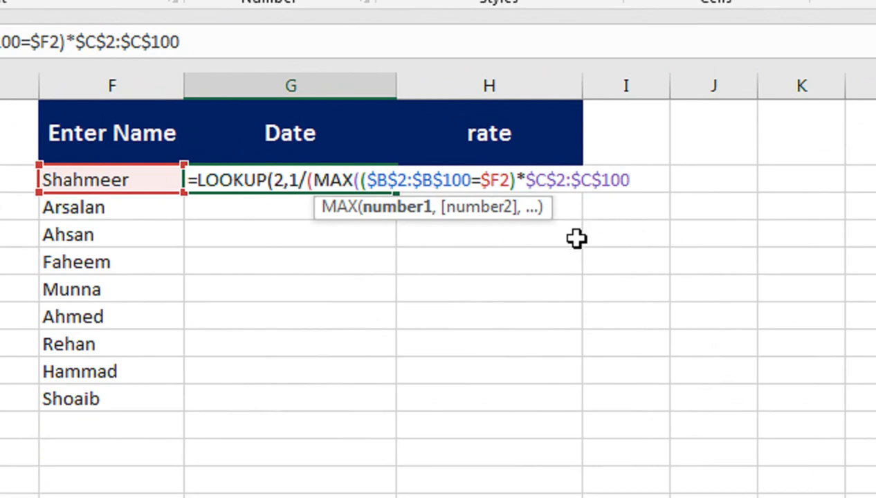
# Step: Close the MAX bracket and compare its result with the Date range as the absolute reference $C$2:$C$100
pyautogui.write(')')
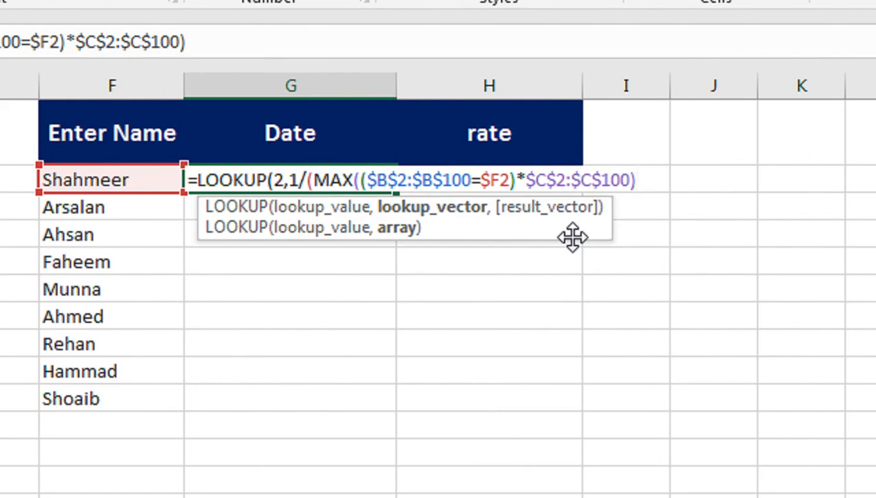
pyautogui.write('=')
pyautogui.press('Left')
pyautogui.press('Left')
pyautogui.press('Left')
pyautogui.press('Left')
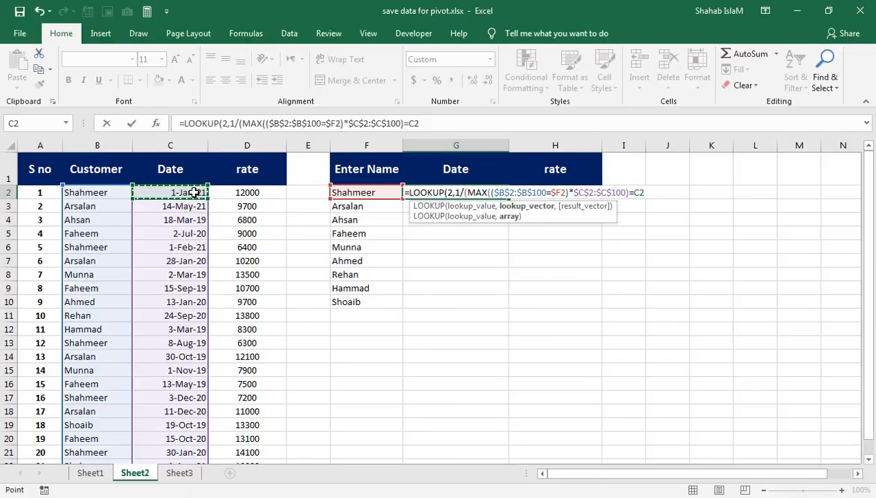
pyautogui.moveTo(193, 193); pyautogui.dragTo(194, 206)
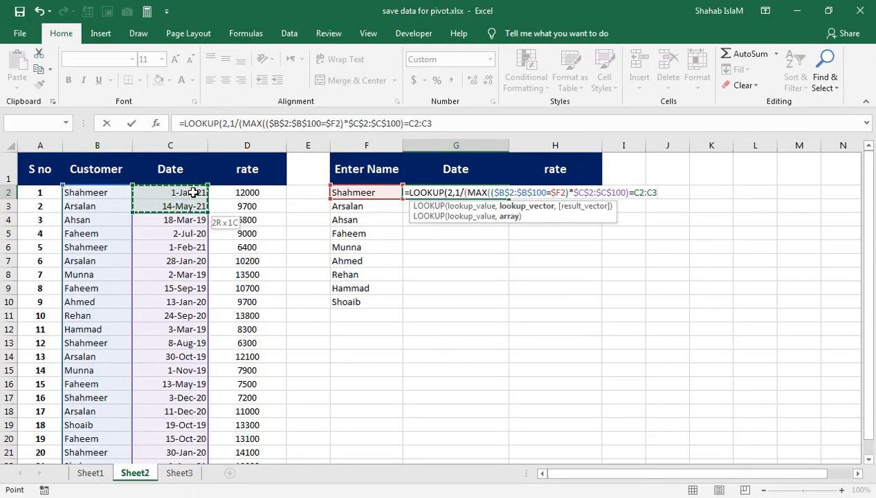
pyautogui.hotkey('ctrl', 'shift', 'Down')
pyautogui.hotkey('ctrl', 'shift', 'Down')
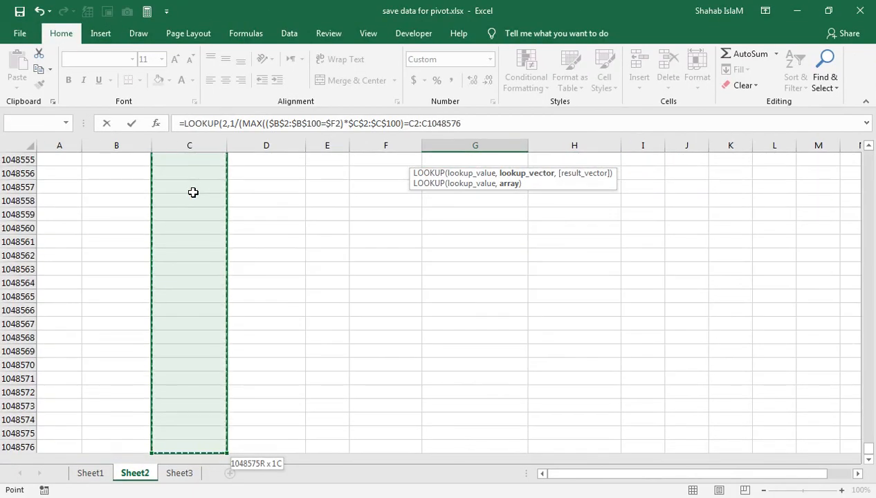
pyautogui.hotkey('ctrl', 'shift', 'Up')
pyautogui.hotkey('shift', 'Down')
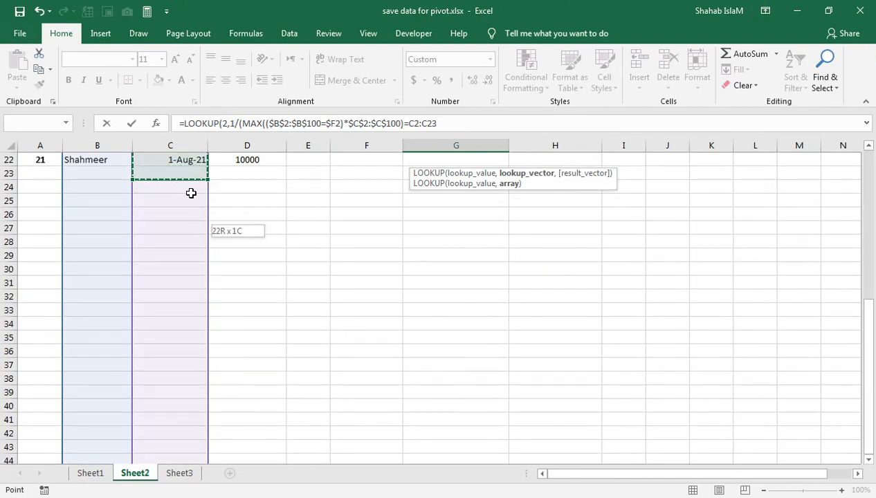
pyautogui.hotkey('shift', 'Down')
pyautogui.hotkey('shift', 'Down')
pyautogui.hotkey('shift', 'Down')
pyautogui.hotkey('shift', 'Down')
pyautogui.hotkey('shift', 'Down')
pyautogui.hotkey('shift', 'Down')
pyautogui.hotkey('shift', 'Down')
pyautogui.hotkey('shift', 'Down')
pyautogui.hotkey('shift', 'Down')
pyautogui.hotkey('shift', 'Down')
pyautogui.hotkey('shift', 'Down')
pyautogui.hotkey('shift', 'Down')
pyautogui.hotkey('shift', 'Down')
pyautogui.hotkey('shift', 'Down')
pyautogui.hotkey('shift', 'Down')
pyautogui.hotkey('shift', 'Down')
pyautogui.hotkey('shift', 'Down')
pyautogui.hotkey('shift', 'Down')
pyautogui.hotkey('shift', 'Down')
pyautogui.hotkey('shift', 'Down')
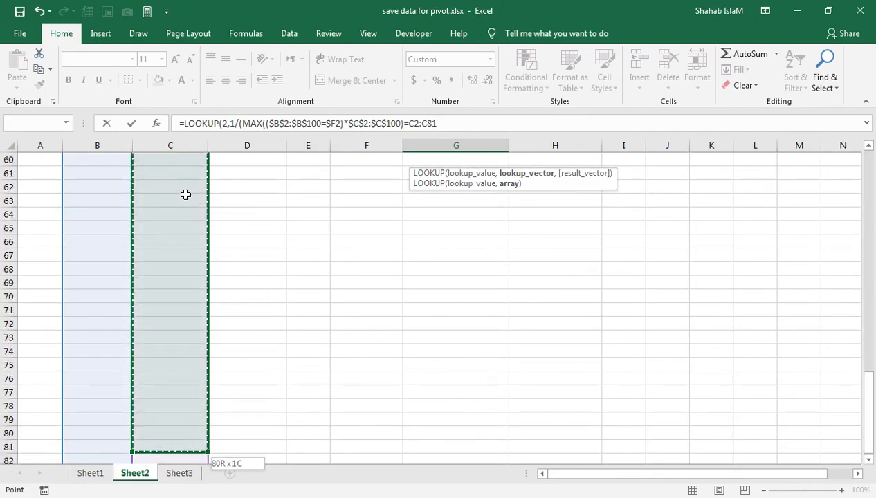
pyautogui.hotkey('shift', 'Down')
pyautogui.hotkey('shift', 'Down')
pyautogui.hotkey('shift', 'Down')
pyautogui.hotkey('shift', 'Down')
pyautogui.hotkey('shift', 'Down')
pyautogui.hotkey('shift', 'Down')
pyautogui.hotkey('shift', 'Down')
pyautogui.hotkey('shift', 'Down')
pyautogui.hotkey('shift', 'Down')
pyautogui.hotkey('shift', 'Down')
pyautogui.hotkey('shift', 'Down')
pyautogui.hotkey('shift', 'Down')
pyautogui.hotkey('shift', 'Down')
pyautogui.hotkey('shift', 'Down')
pyautogui.hotkey('shift', 'Down')
pyautogui.hotkey('shift', 'Down')
pyautogui.hotkey('shift', 'Down')
pyautogui.hotkey('shift', 'Down')
pyautogui.hotkey('shift', 'Down')
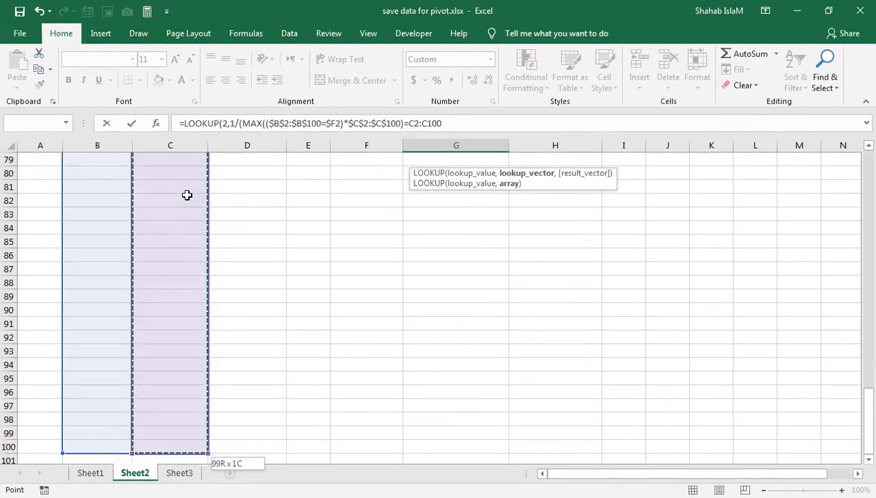
pyautogui.moveTo(867, 414); pyautogui.dragTo(867, 160)
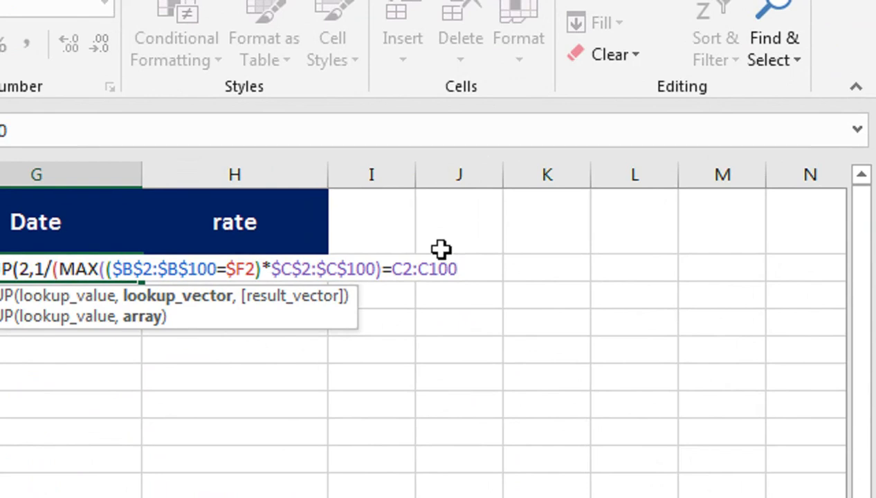
pyautogui.press('F4')
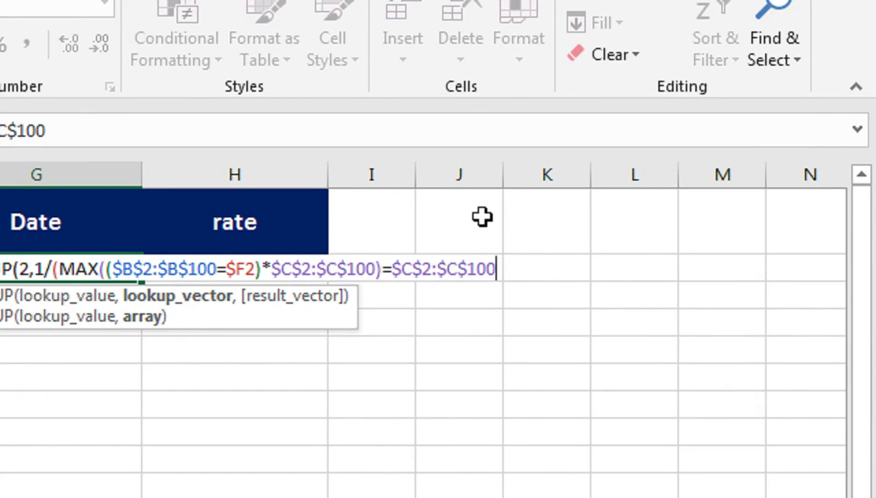
# Step: Close the lookup vector's bracket and add the Date range C2:C100 as the LOOKUP result vector
pyautogui.write('),')
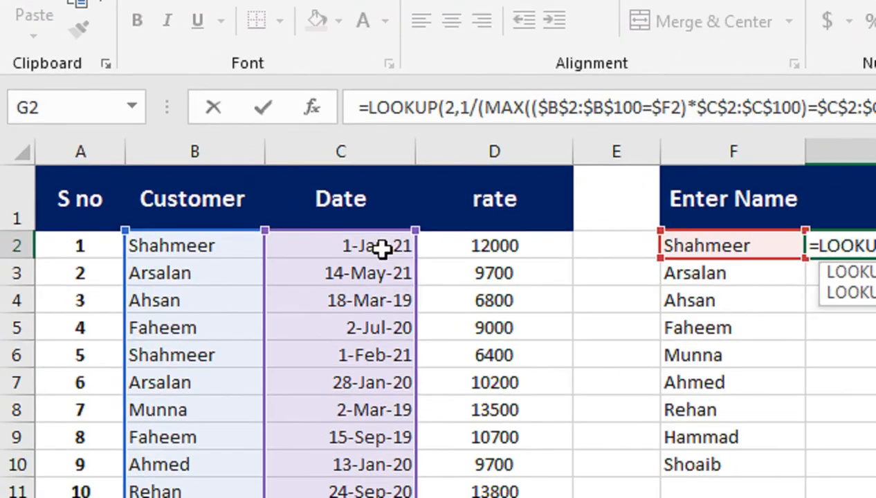
pyautogui.click(200, 194)
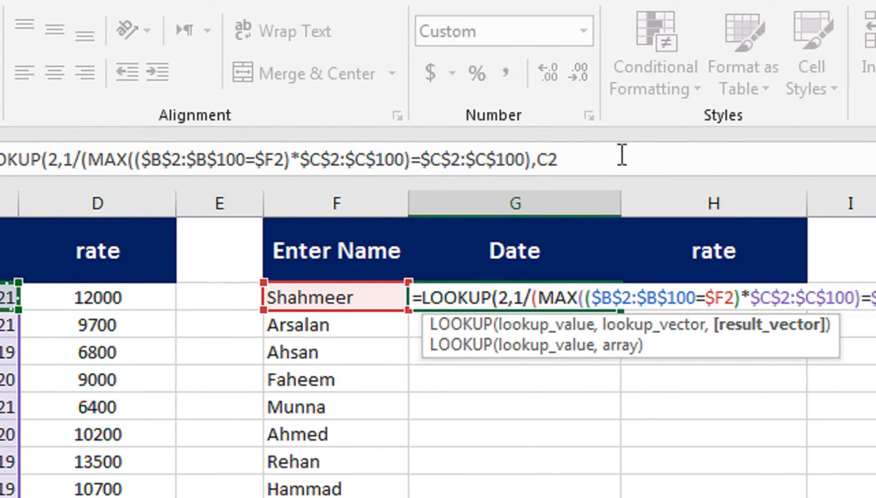
pyautogui.write(':C2')
pyautogui.click(622, 158)
pyautogui.press('BackSpace')
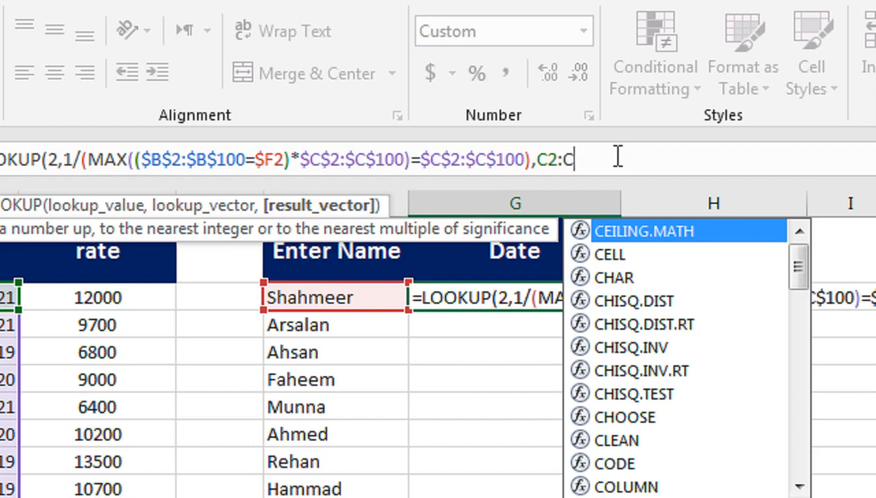
pyautogui.write('100')
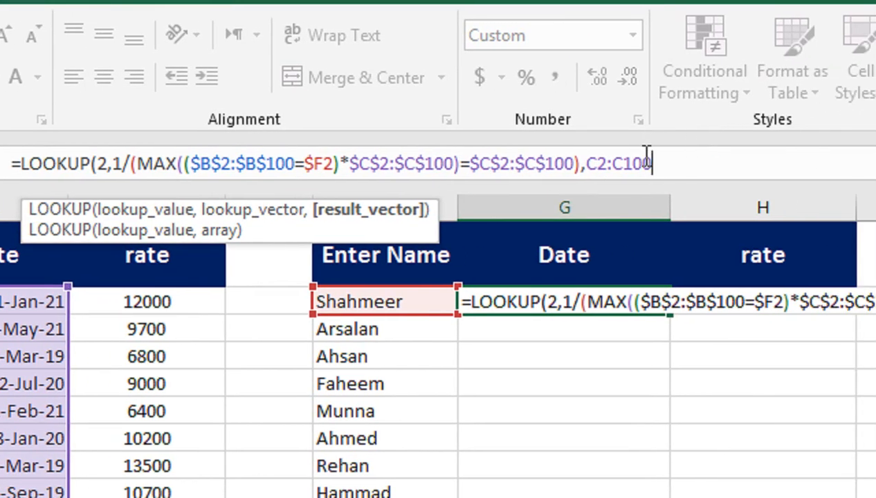
pyautogui.press('F4')
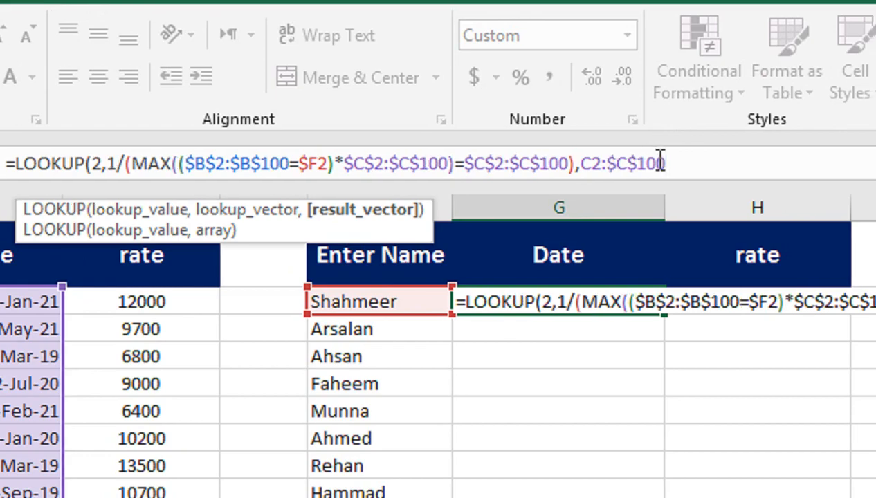
pyautogui.press('F4')
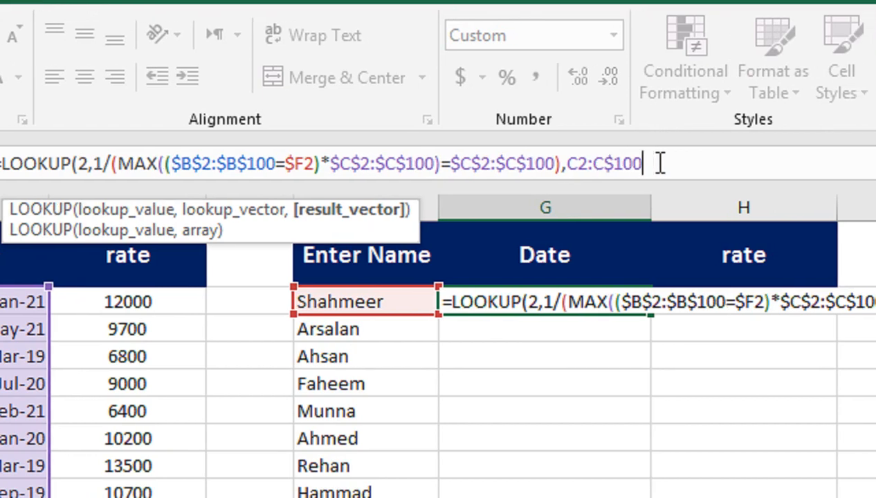
pyautogui.press('F4')
pyautogui.press('F4')
# Step: Lock only the rows of the whole result vector as C$2:C$100, then close and enter the LOOKUP formula in G2
pyautogui.moveTo(633, 163); pyautogui.dragTo(573, 167)
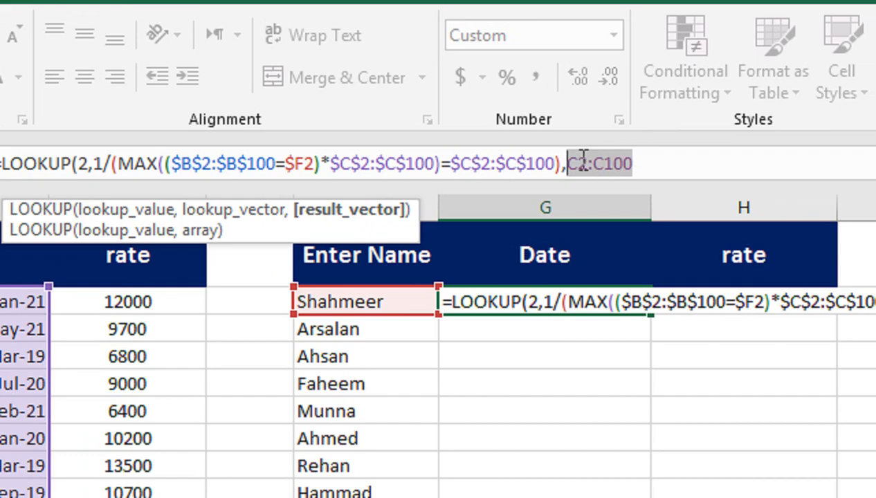
pyautogui.press('F4')
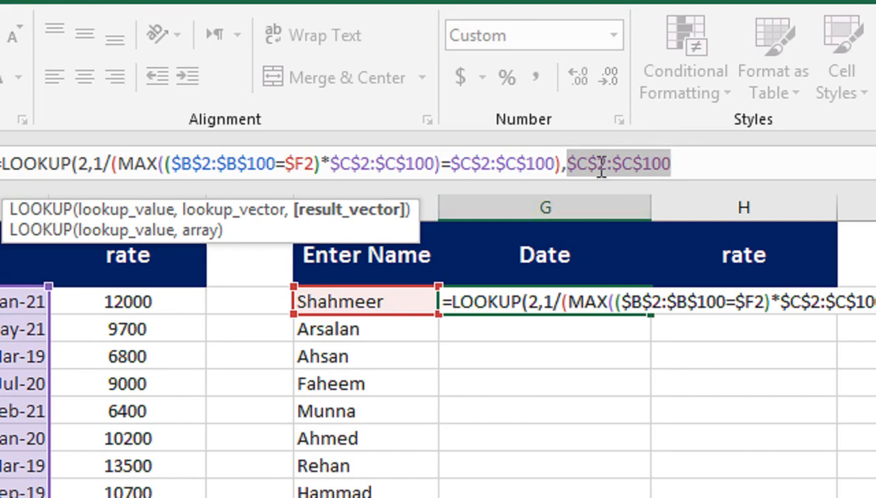
pyautogui.press('F4')
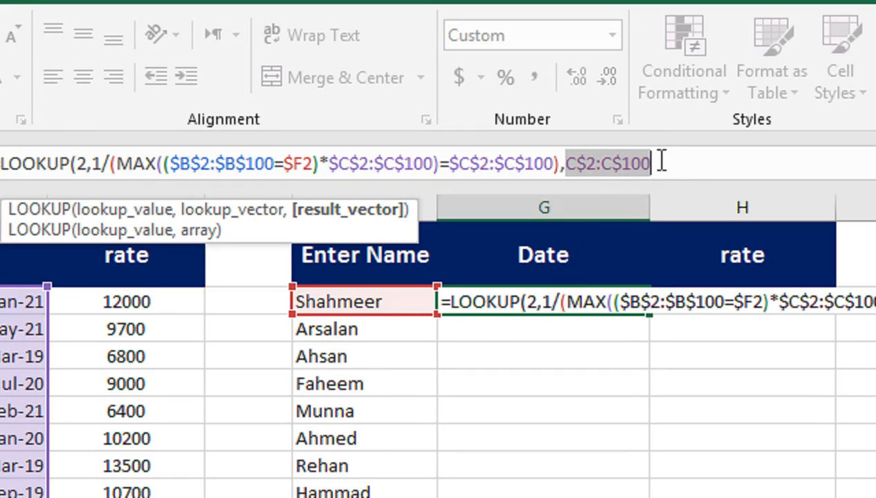
pyautogui.click(661, 161)
pyautogui.write(')')
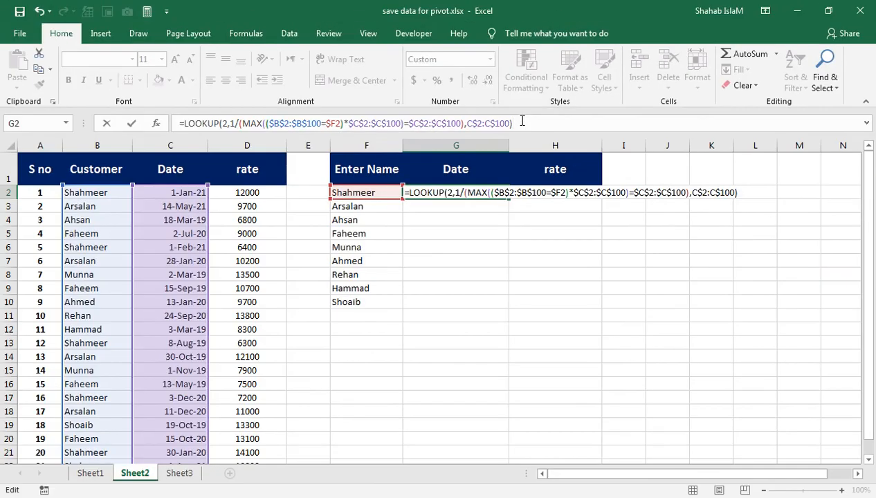
pyautogui.press('Return')
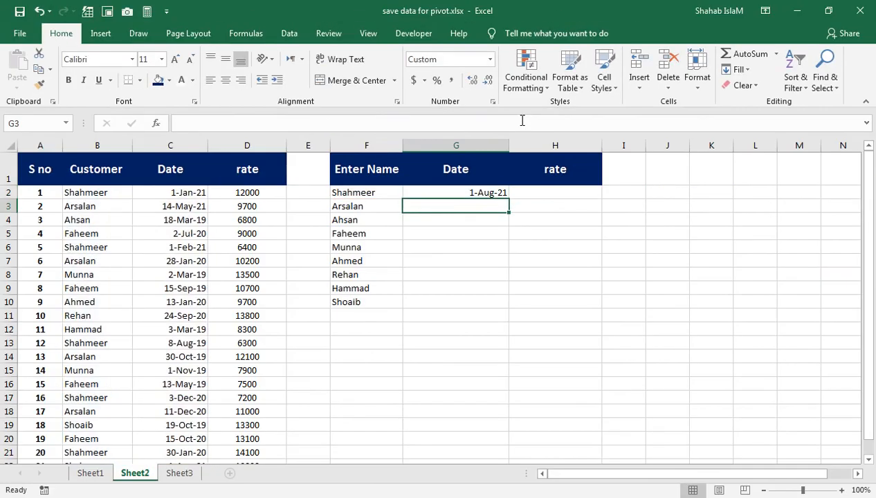
pyautogui.press('Up')
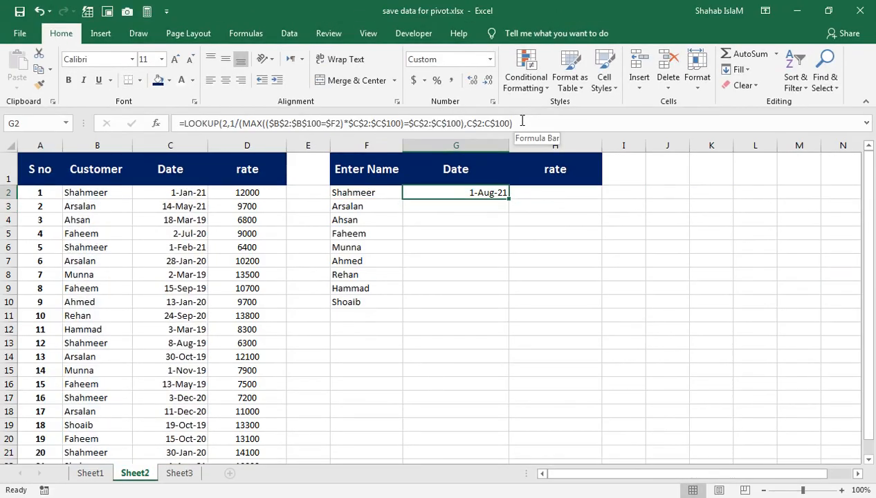
pyautogui.press('Left')
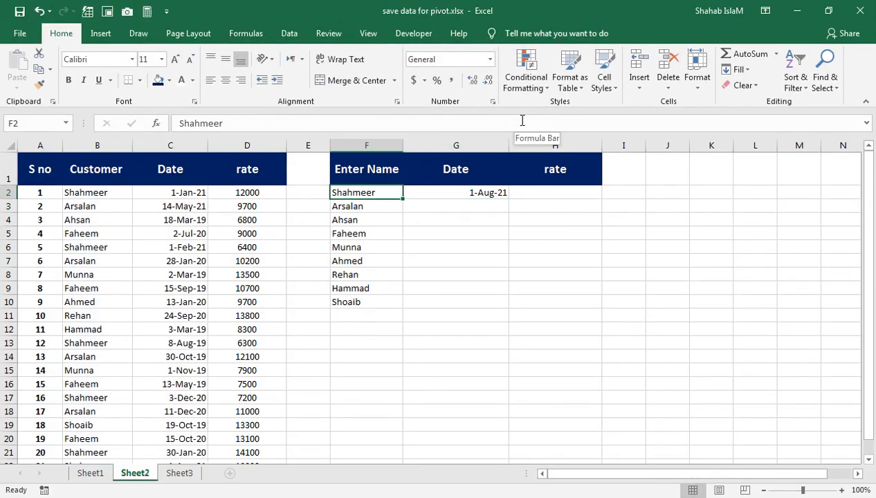
pyautogui.press('Right')
pyautogui.press('Left')
pyautogui.press('Right')
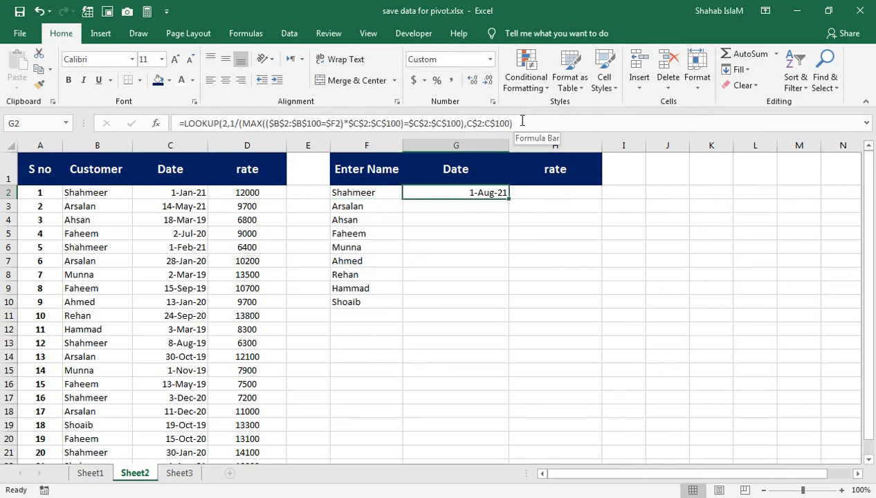
pyautogui.press('Left')
pyautogui.press('Right')
# Step: Fill the G2 formula down and across the Date and rate columns of the results table, G2:H10
pyautogui.hotkey('shift', 'Down')
pyautogui.hotkey('shift', 'Down')
pyautogui.hotkey('shift', 'Down')
pyautogui.hotkey('shift', 'Down')
pyautogui.hotkey('shift', 'Down')
pyautogui.hotkey('shift', 'Down')
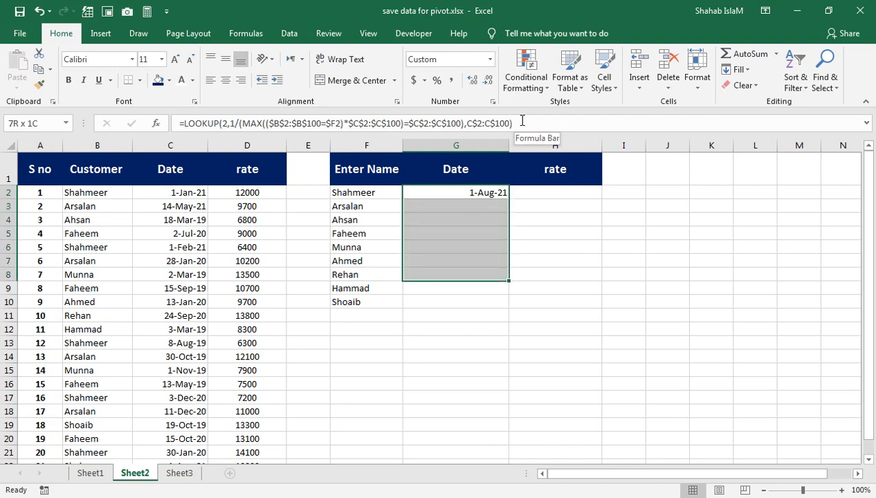
pyautogui.hotkey('shift', 'Down')
pyautogui.hotkey('shift', 'Down')
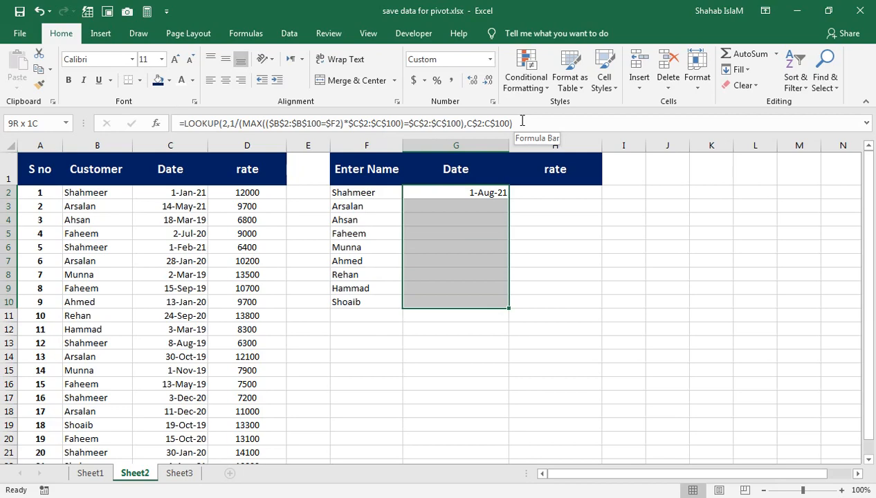
pyautogui.hotkey('shift', 'Right')
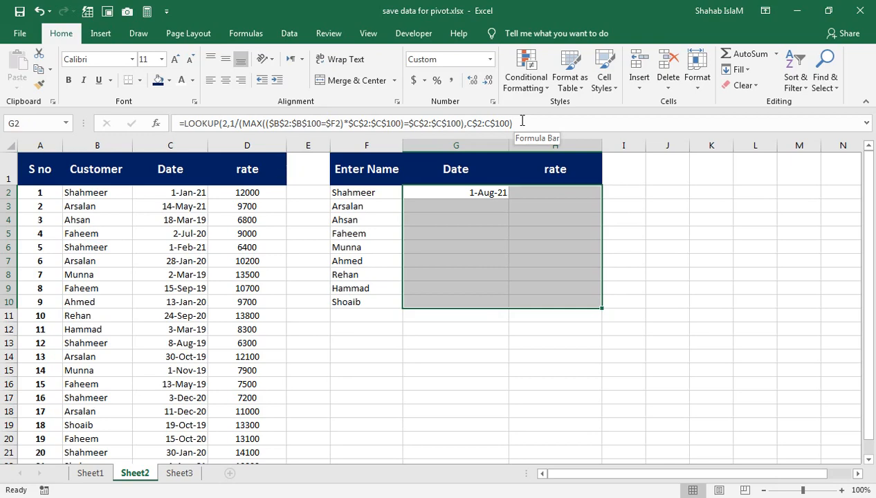
pyautogui.hotkey('ctrl', 'd')
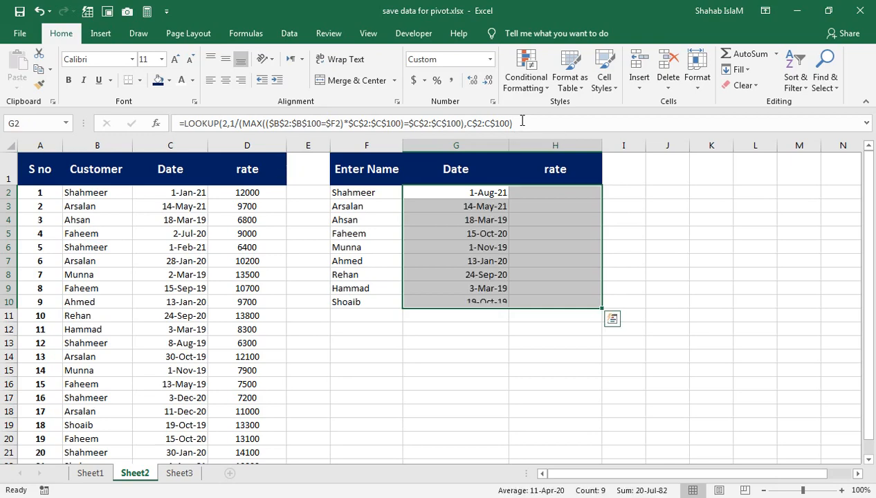
pyautogui.hotkey('ctrl', 'r')
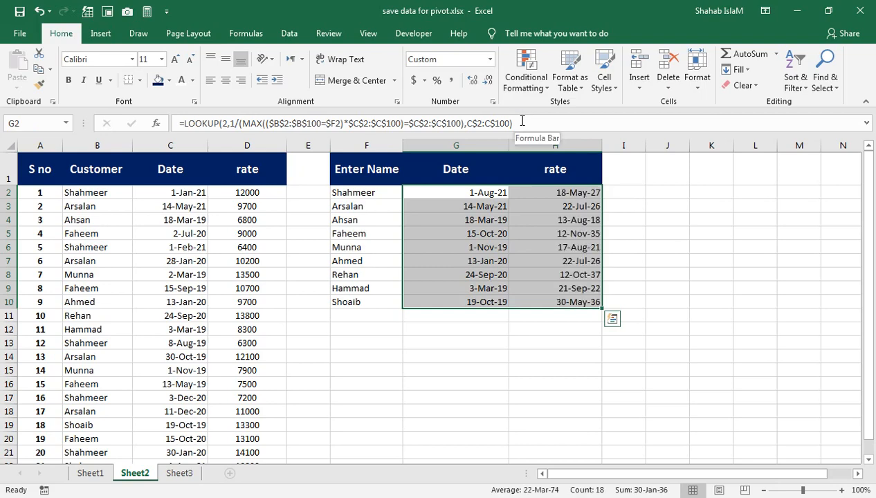
# Step: Apply the General number format to the rate results in H2:H10
pyautogui.press('Right')
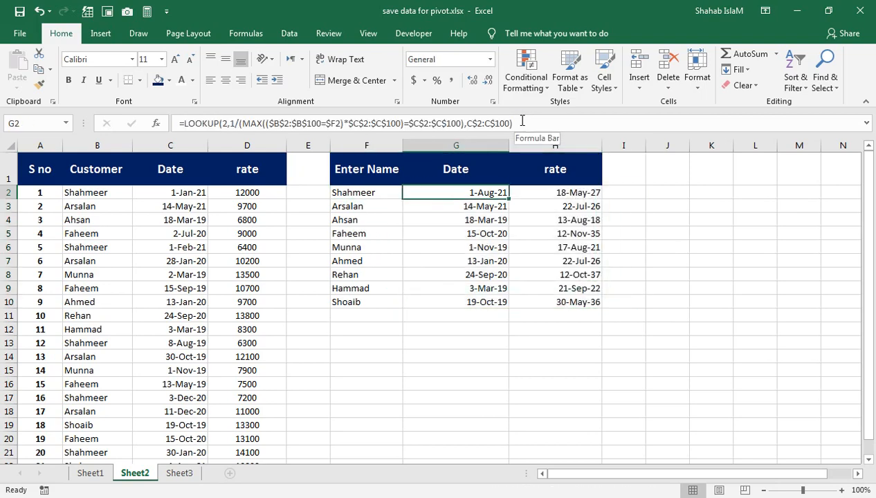
pyautogui.hotkey('shift', 'Down')
pyautogui.hotkey('shift', 'Down')
pyautogui.hotkey('shift', 'Down')
pyautogui.hotkey('shift', 'Down')
pyautogui.hotkey('shift', 'Down')
pyautogui.hotkey('shift', 'Down')
pyautogui.hotkey('shift', 'Down')
pyautogui.hotkey('shift', 'Down')
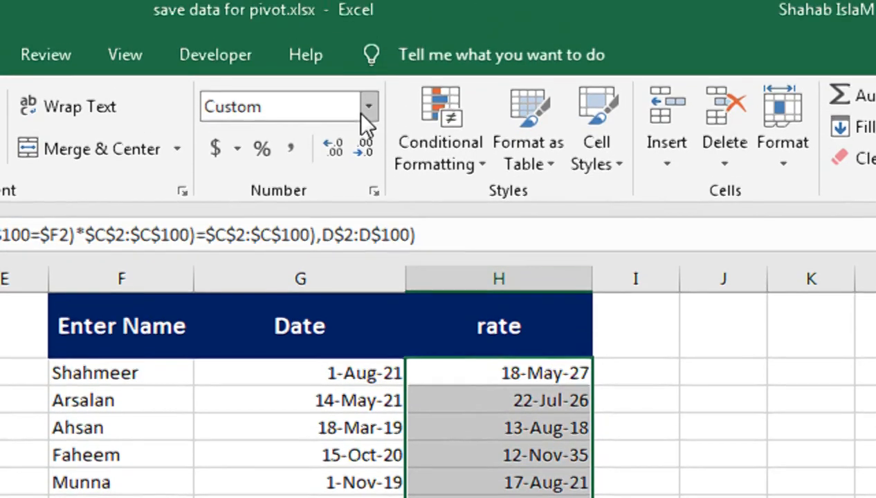
pyautogui.click(368, 37)
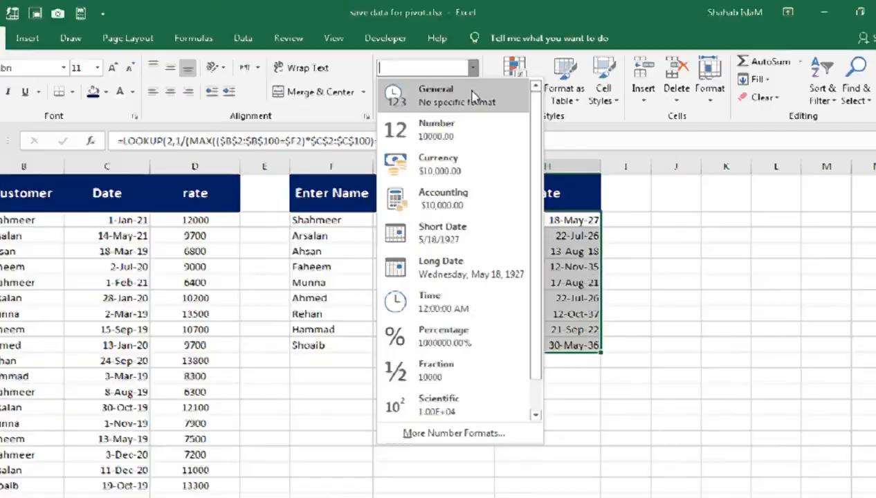
pyautogui.click(365, 159)
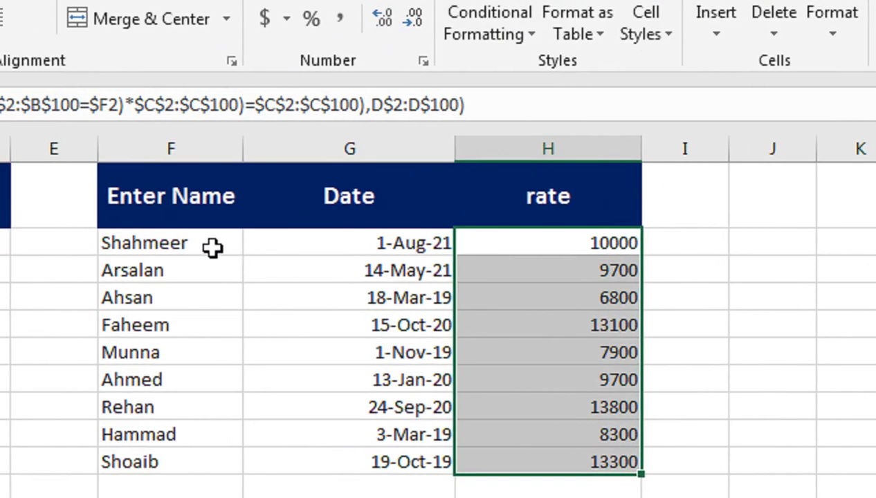
# Step: Set the date of record 5 in cell C6 to 2/1/2022
pyautogui.click(390, 193)
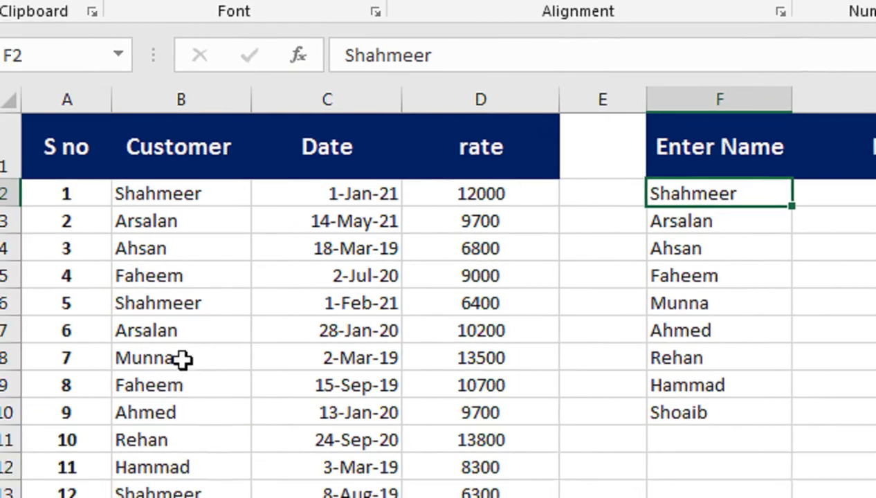
pyautogui.doubleClick(384, 306)
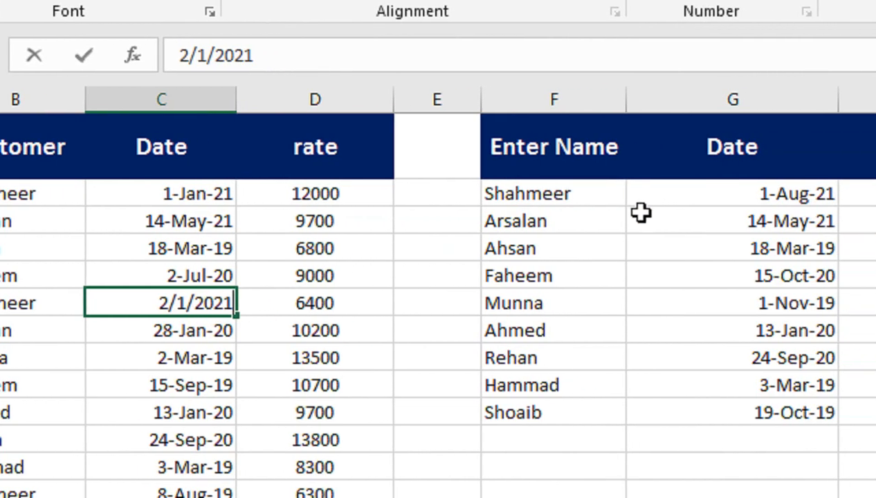
pyautogui.press('BackSpace')
pyautogui.write('2')
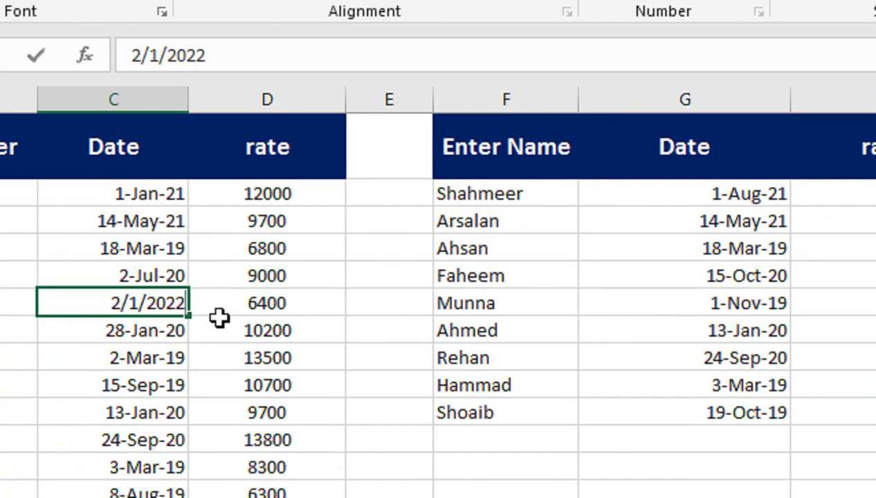
pyautogui.press('Return')
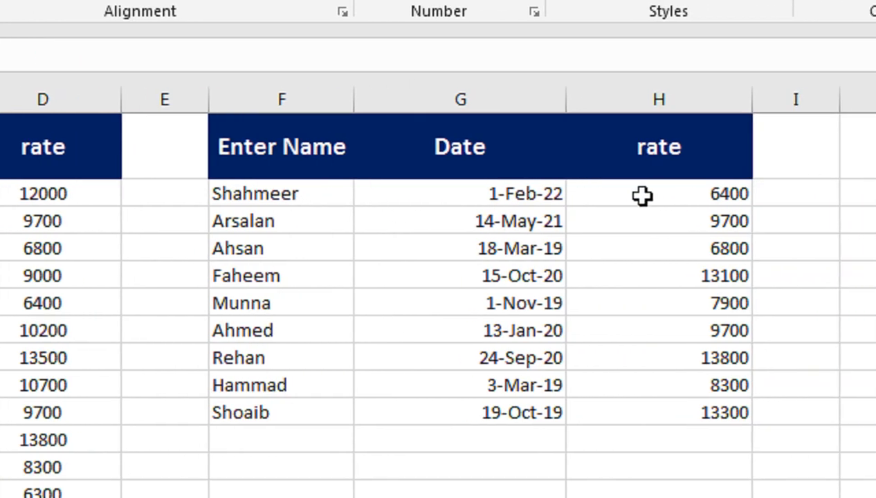
# Step: Set the rate of record 5 in cell D6 to 15000
pyautogui.click(31, 304)
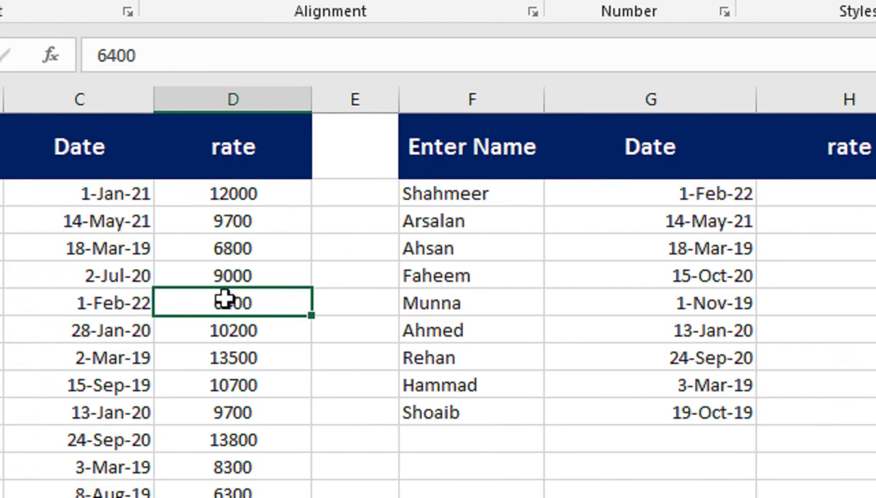
pyautogui.write('15000')
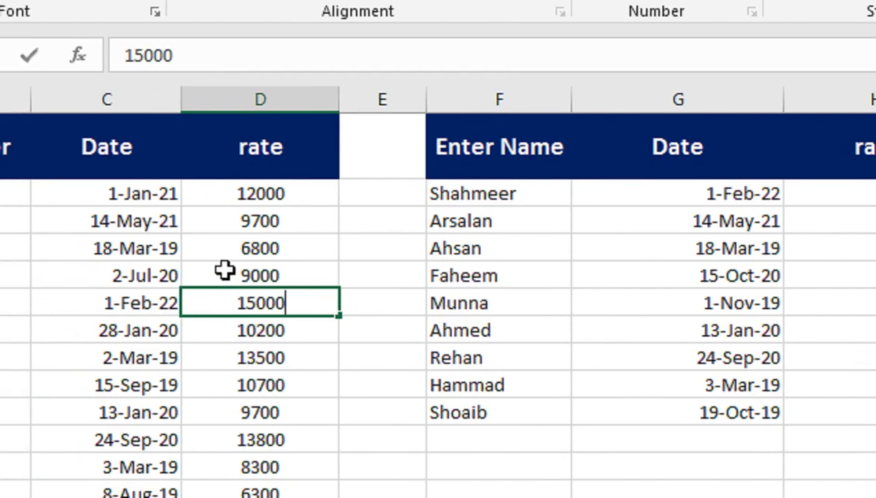
pyautogui.press('Return')
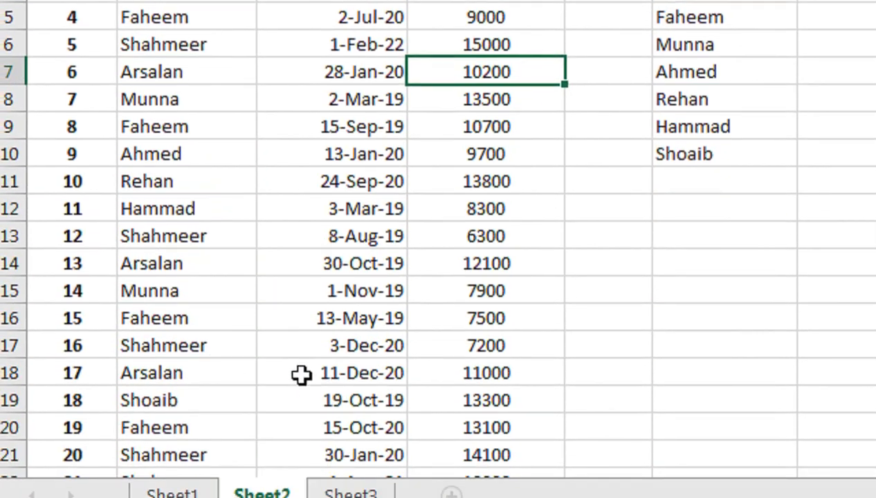
pyautogui.doubleClick(332, 372)
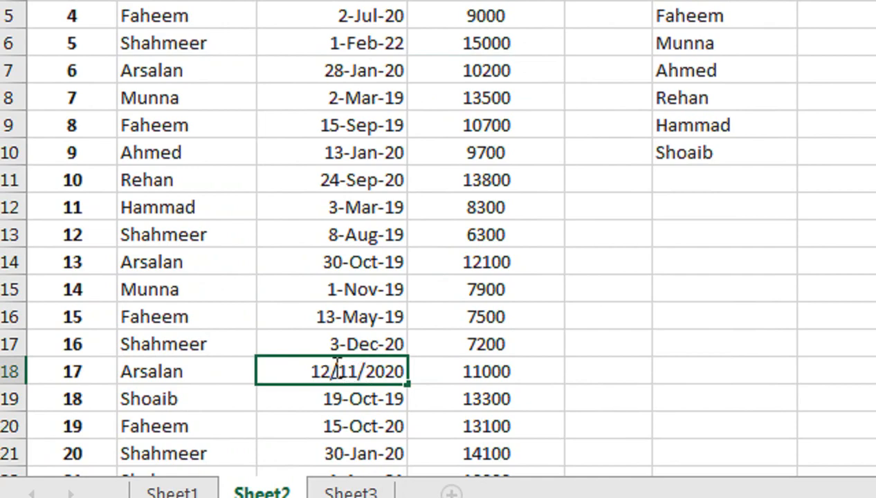
pyautogui.moveTo(330, 372); pyautogui.dragTo(308, 372)
pyautogui.write('21')
pyautogui.press('Return')
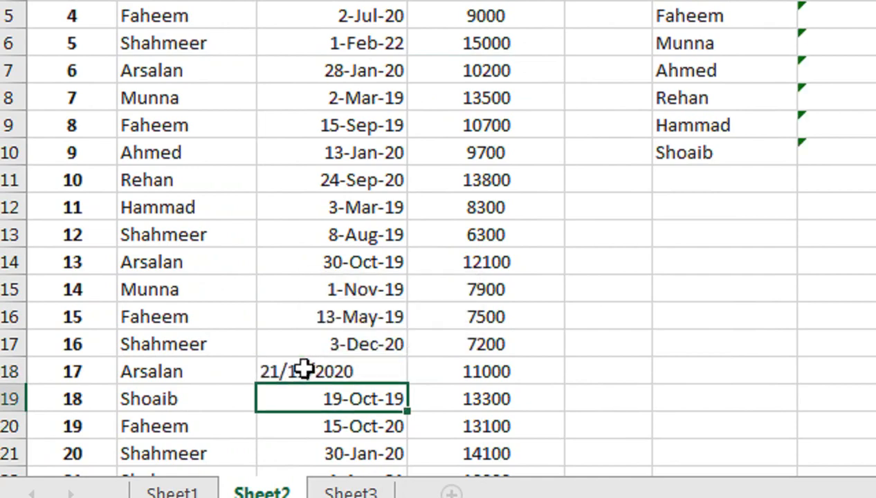
pyautogui.hotkey('ctrl', 'z')
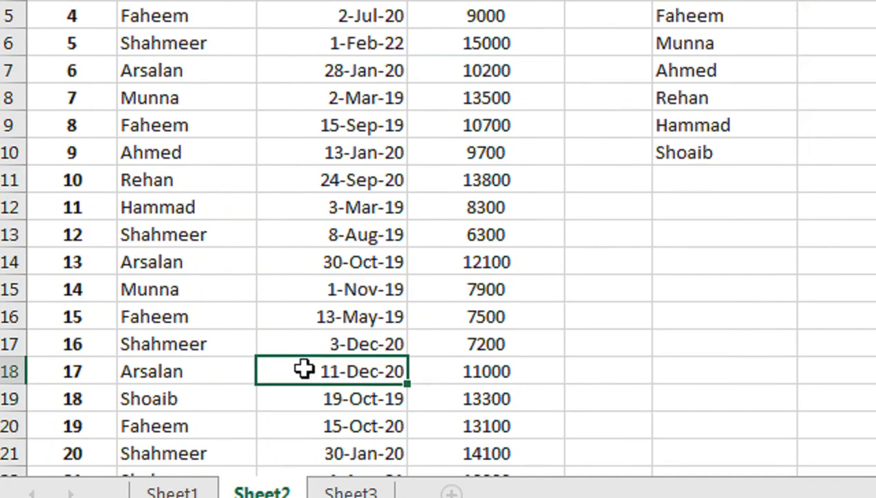
# Step: Change the day of record 17's date in cell C18 to 21, entering 12/21/2020
pyautogui.doubleClick(305, 371)
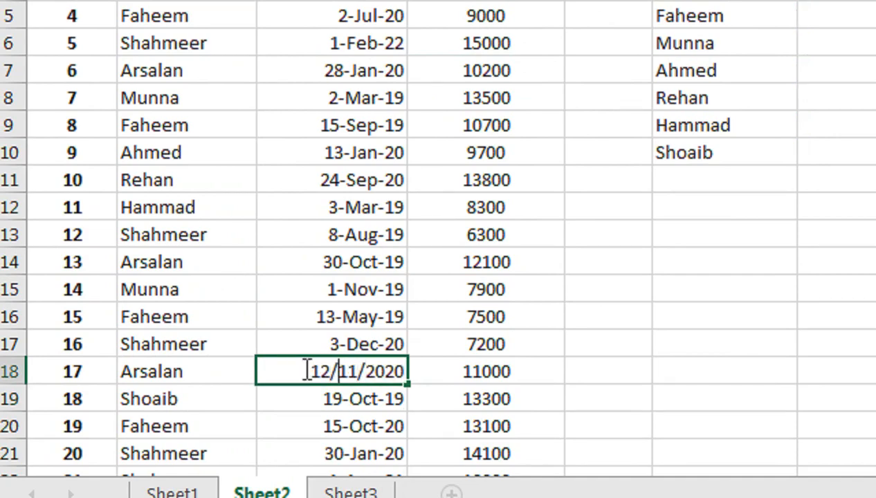
pyautogui.press('BackSpace')
pyautogui.press('BackSpace')
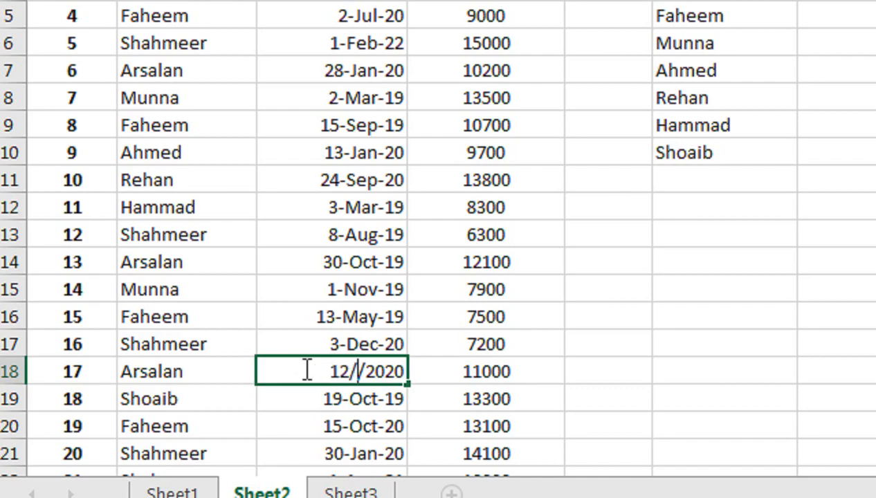
pyautogui.write('21')
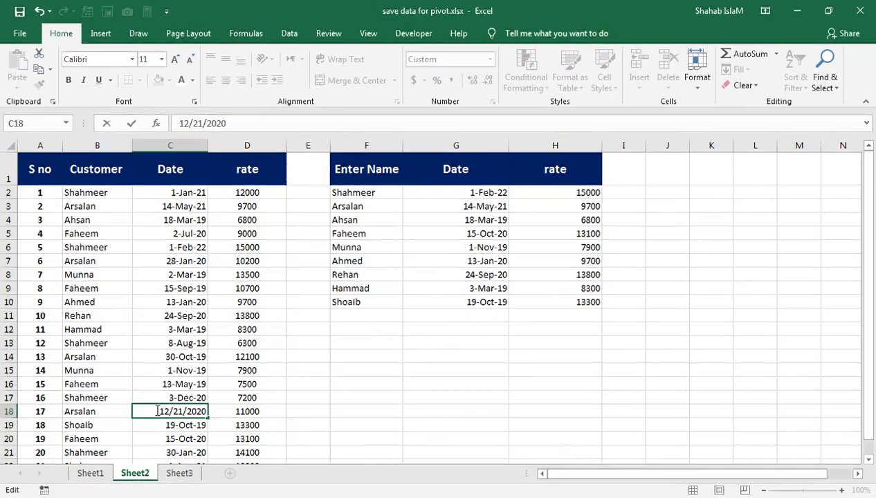
pyautogui.press('Return')
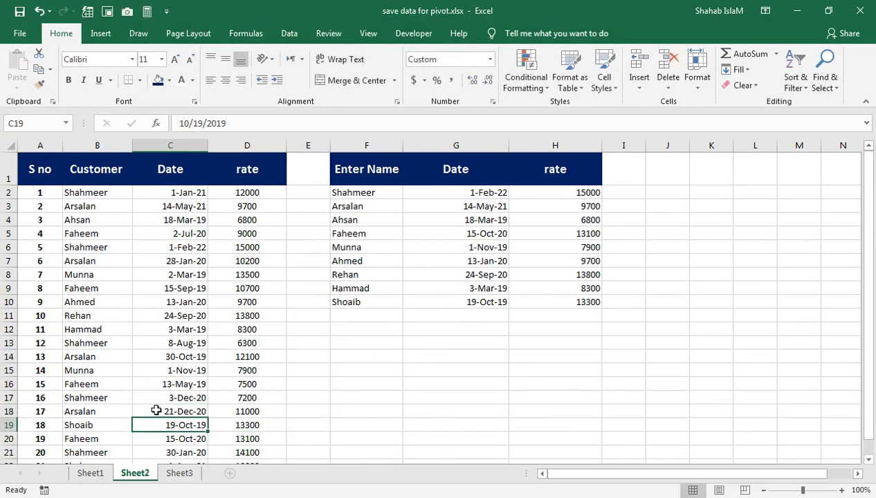
pyautogui.click(172, 410)
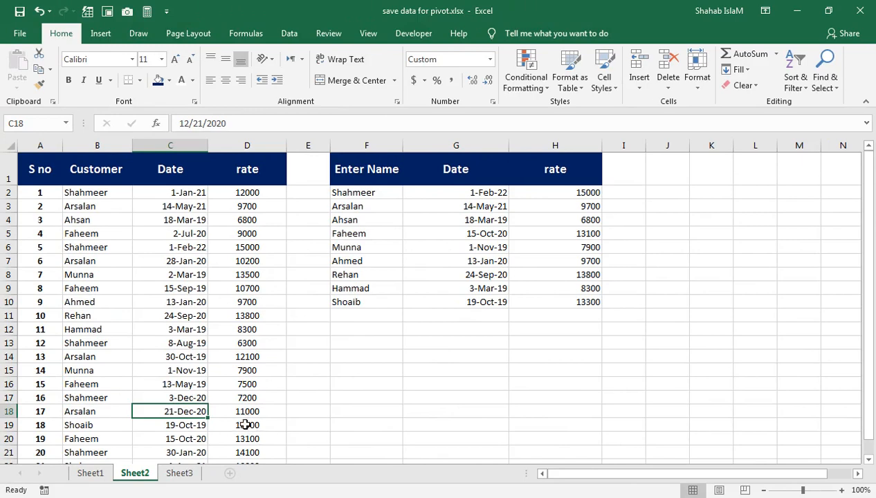
pyautogui.click(385, 234)
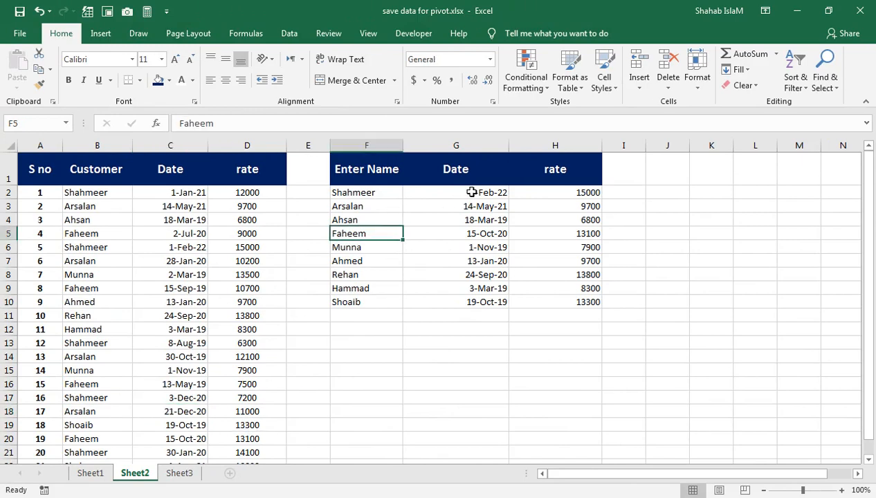
pyautogui.click(450, 220)
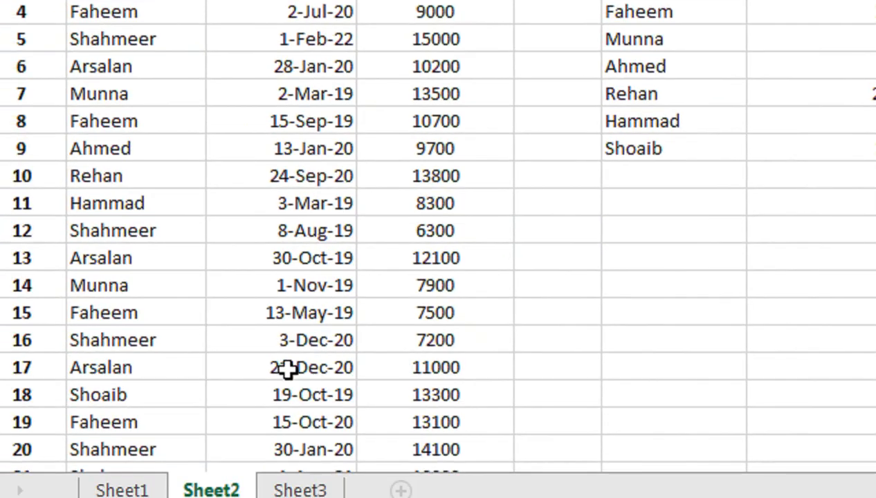
# Step: Change the year of record 17's date in cell C18 to 2021, entering 12/21/2021
pyautogui.doubleClick(288, 368)
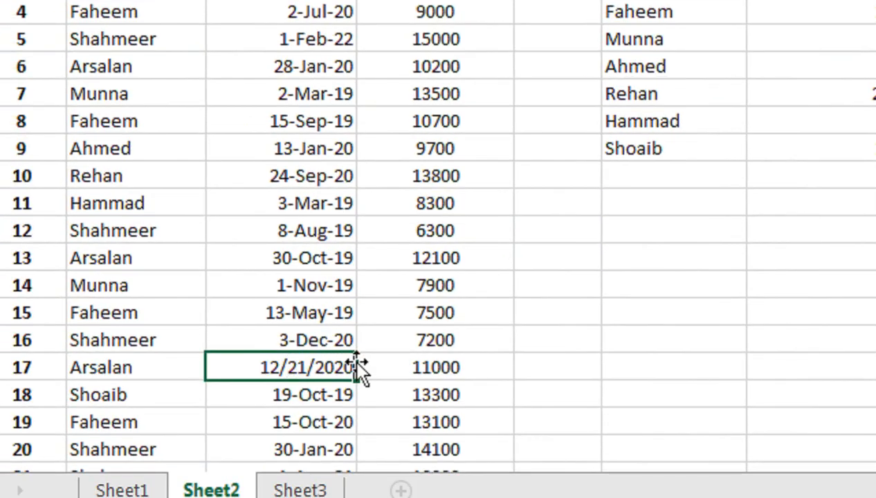
pyautogui.press('BackSpace')
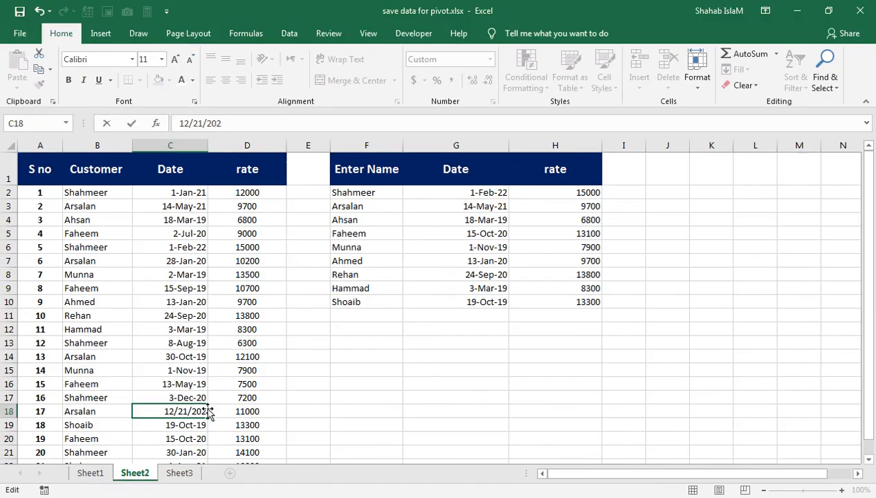
pyautogui.write('1')
pyautogui.press('Return')
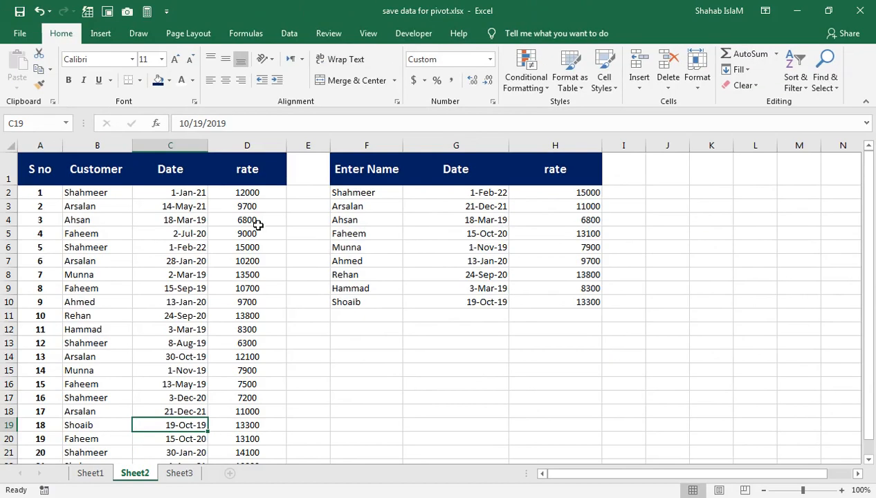
# Step: Start a new record in row 23 with S no 22 and the customer name listed in F10
pyautogui.moveTo(872, 220); pyautogui.dragTo(875, 325)
pyautogui.click(56, 443)
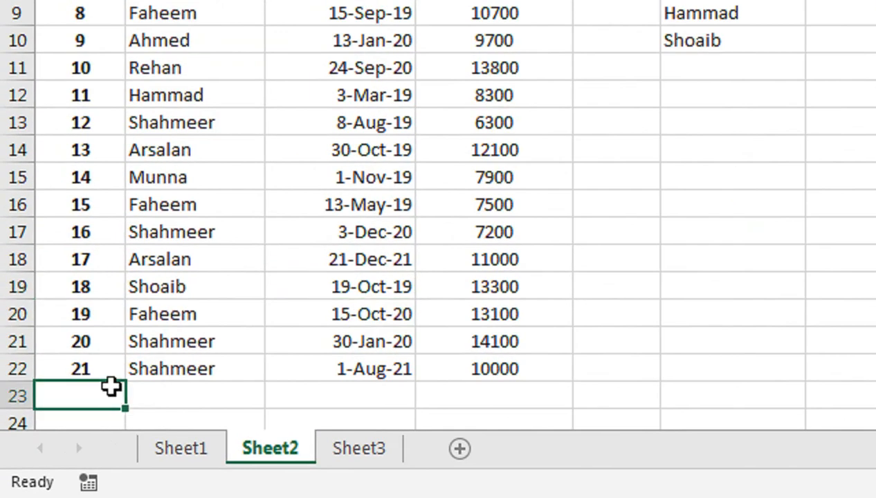
pyautogui.write('22')
pyautogui.press('Tab')
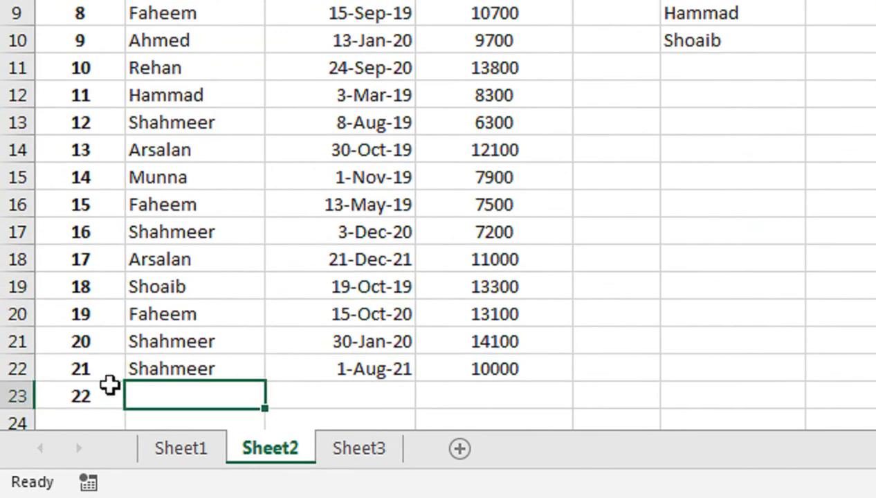
pyautogui.write('S')
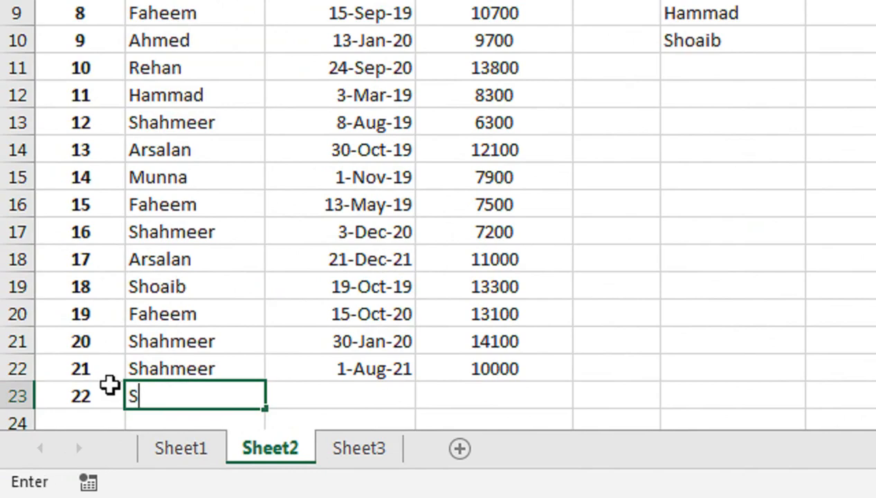
pyautogui.write('hoaib')
pyautogui.press('Tab')
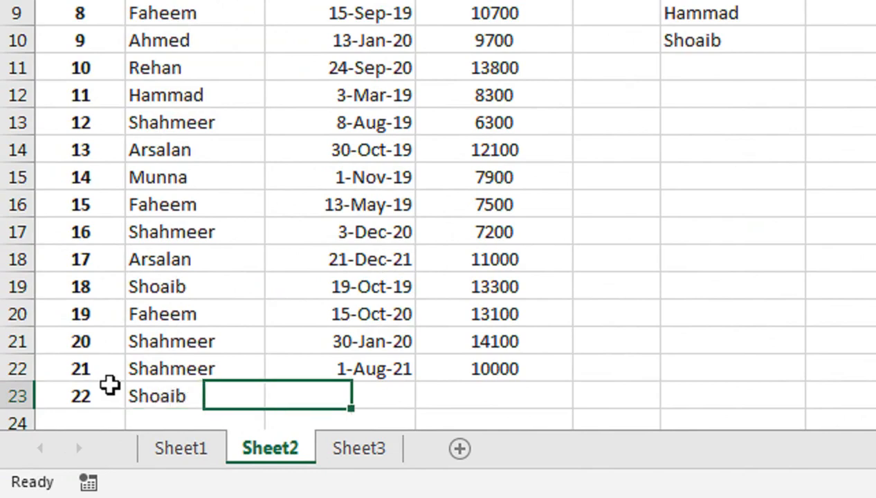
# Step: Complete the new record in row 23 with the date 15-Sep-21 and the rate 50000
pyautogui.write('15')
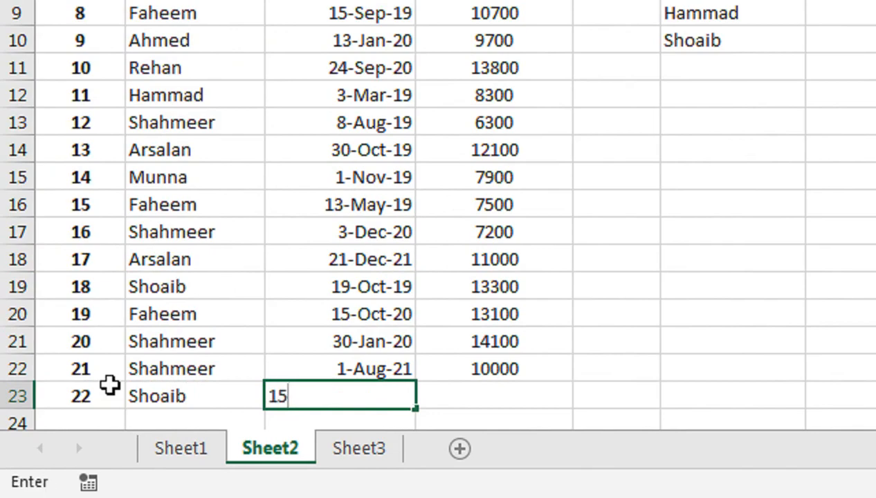
pyautogui.write('-Sep-')
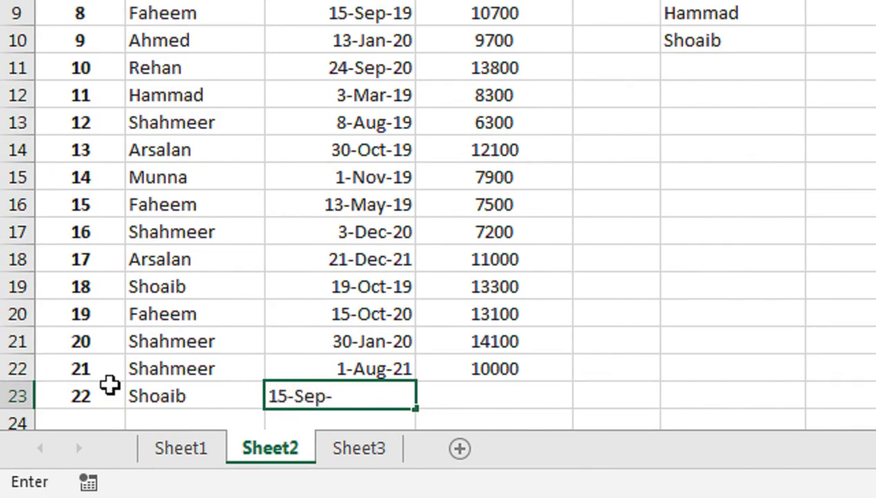
pyautogui.write('21')
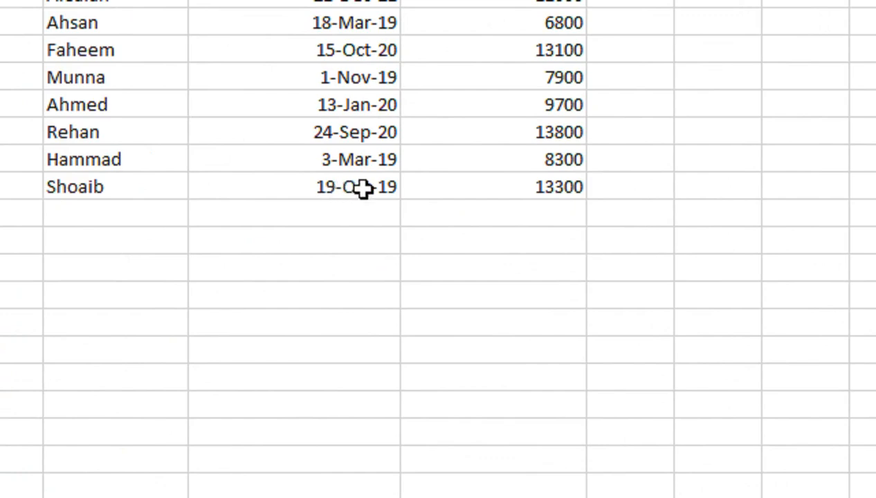
pyautogui.press('Return')
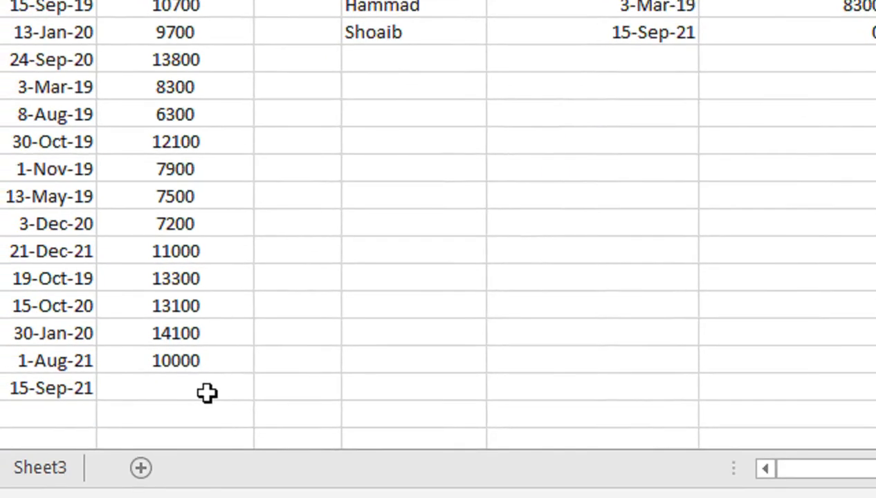
pyautogui.click(207, 392)
pyautogui.write('50000')
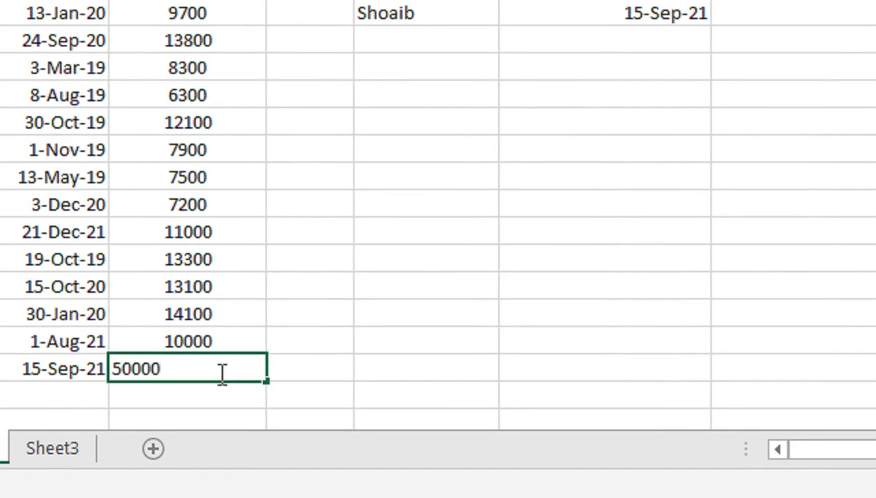
pyautogui.press('Tab')
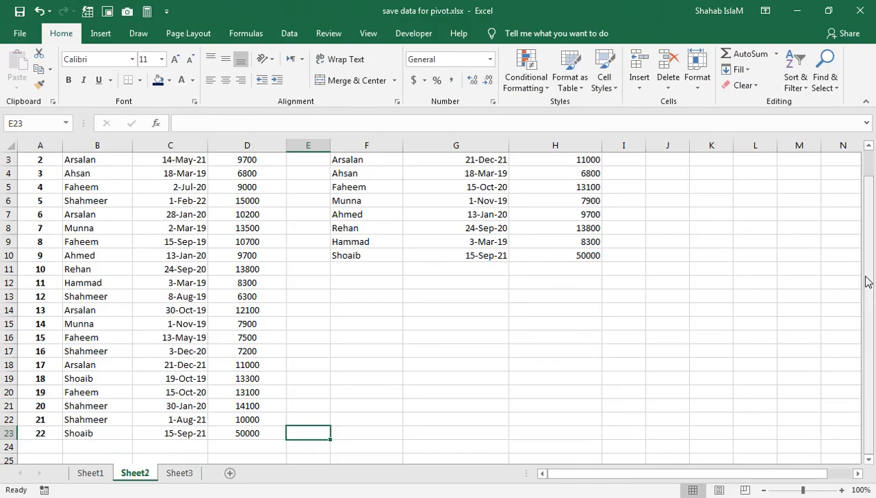
pyautogui.moveTo(869, 280); pyautogui.dragTo(869, 229)
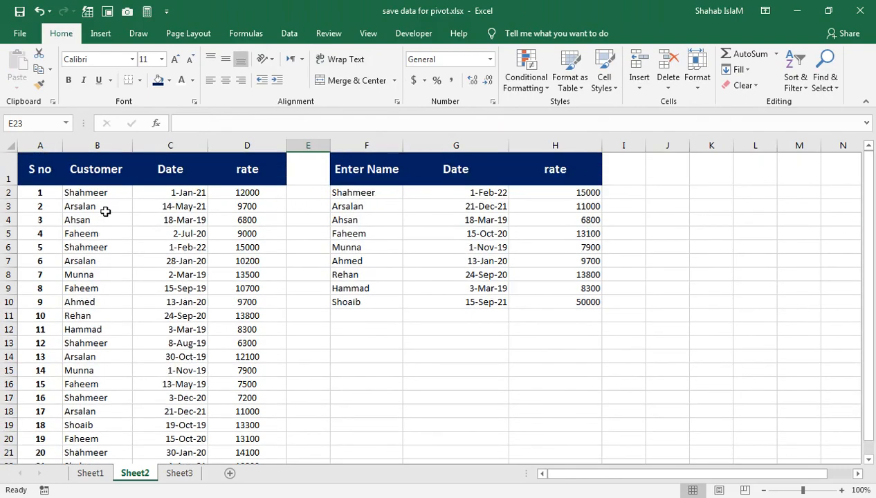